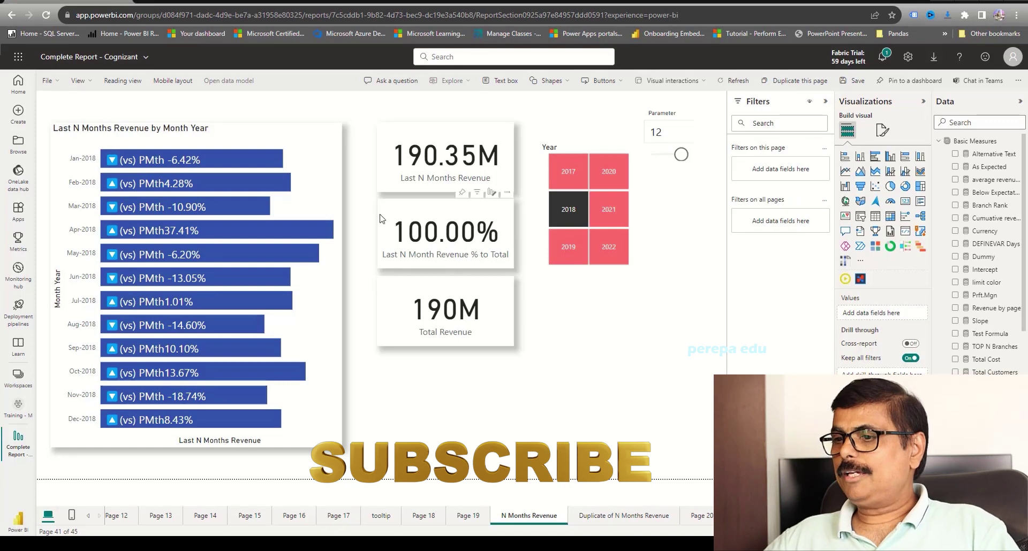
- Select the revenue bar chart to inspect its fields, then deselect it
left_click(303, 432)
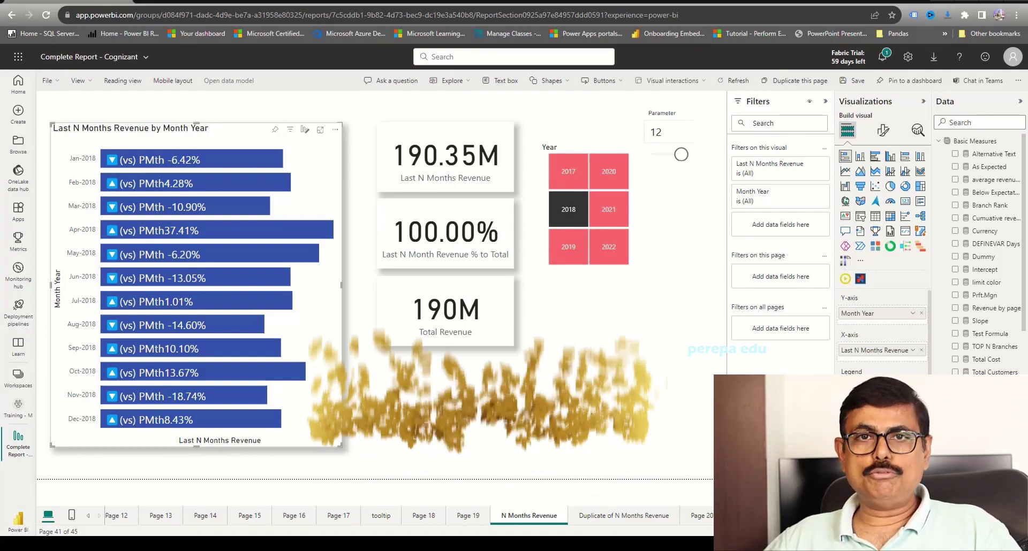
left_click_drag(383, 471, 60, 331)
left_click_drag(418, 452, 50, 320)
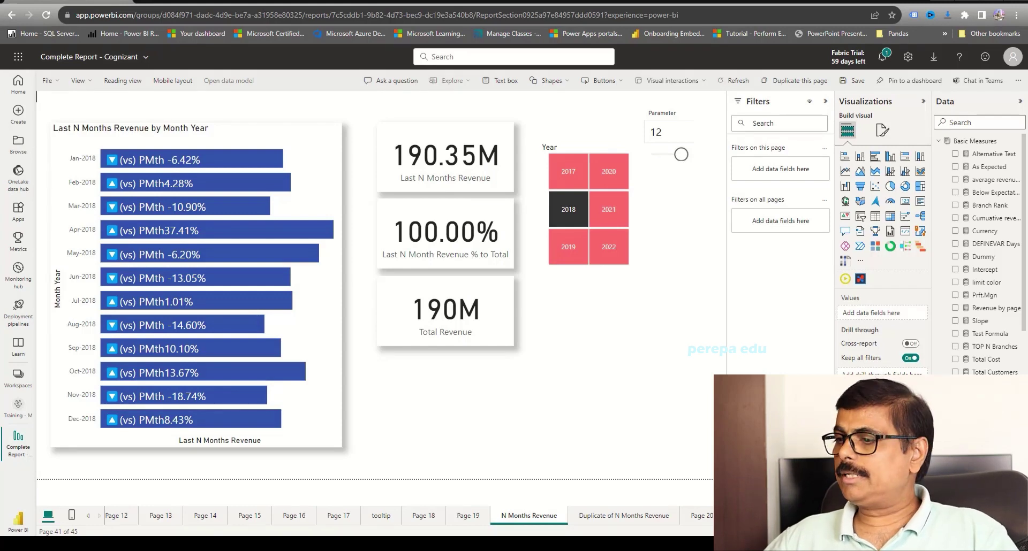
- Change the Parameter value from 12 to 8 so visuals cover May–Dec 2018
left_click(657, 132)
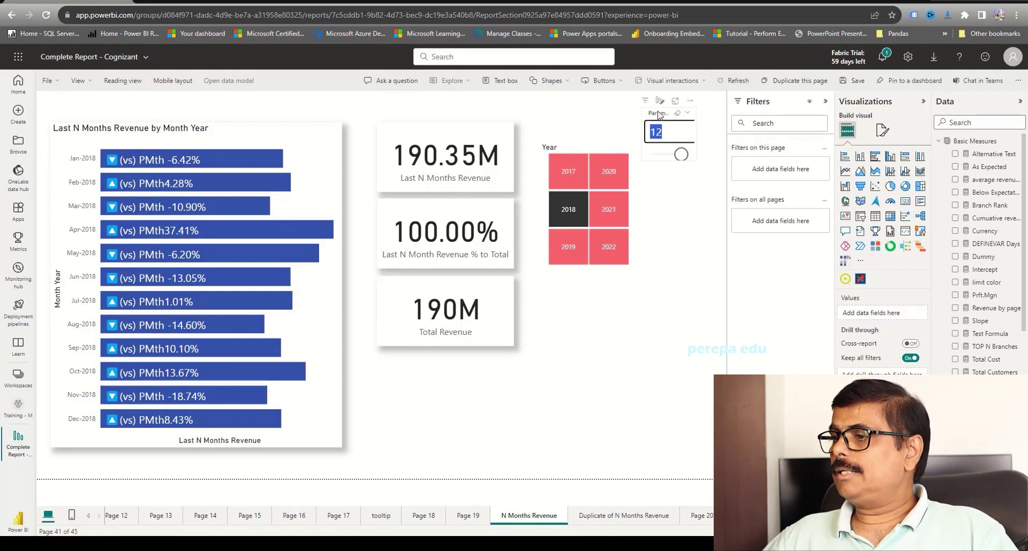
left_click_drag(658, 114, 692, 112)
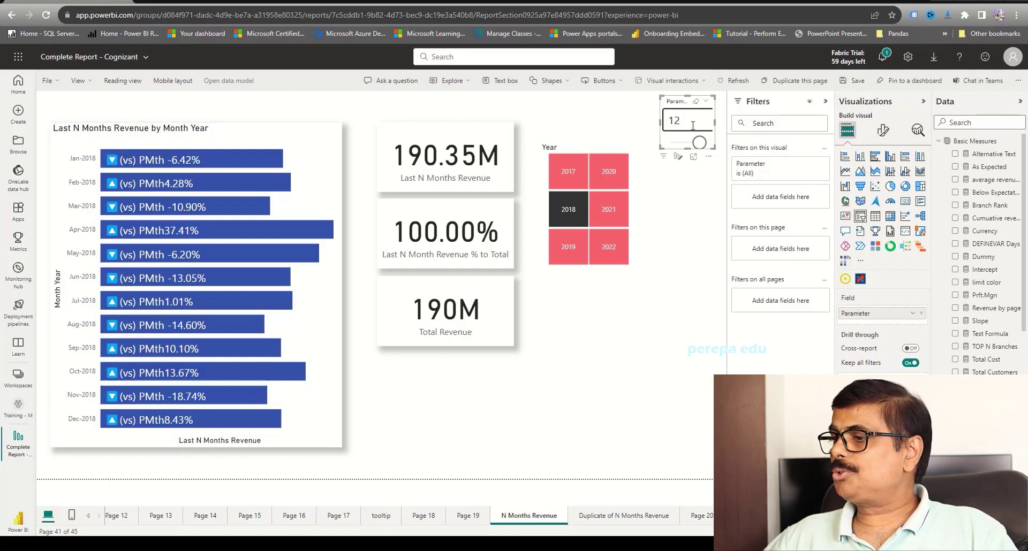
key("BackSpace")
key("BackSpace")
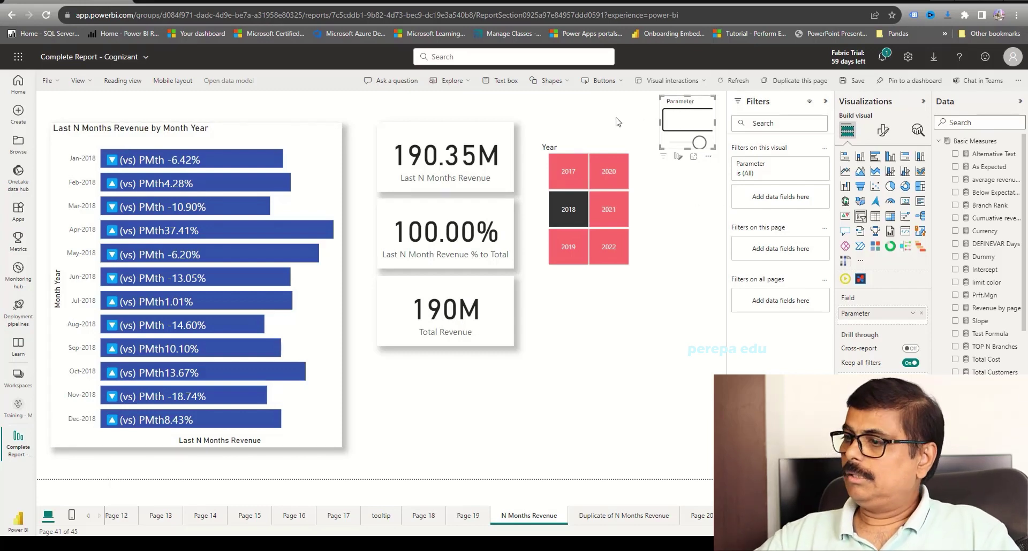
left_click(543, 367)
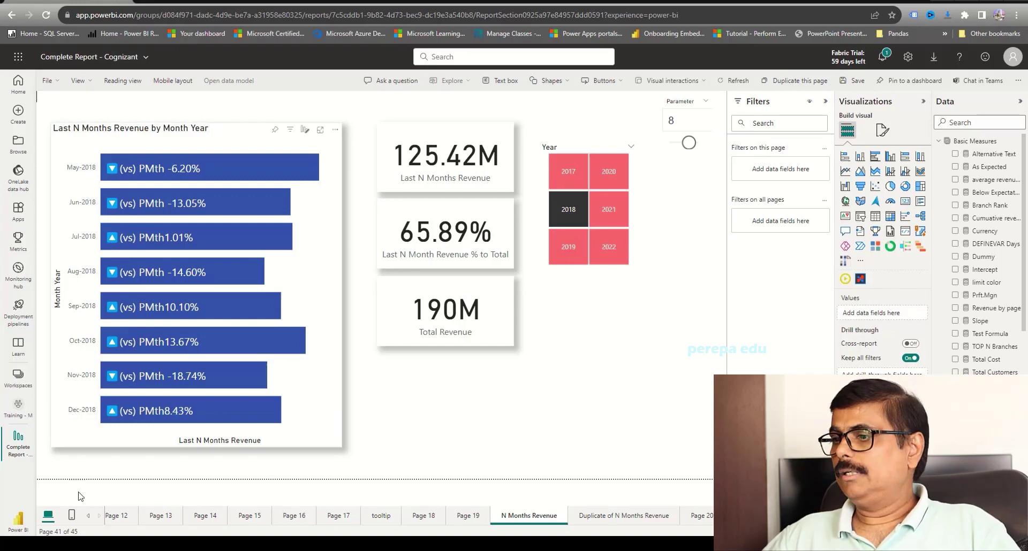
left_click(432, 141)
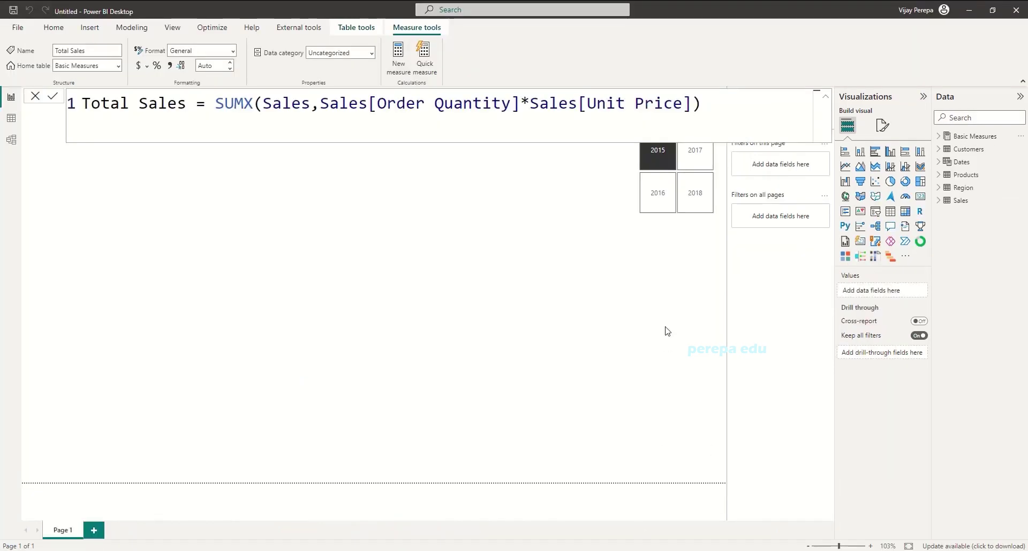
- Close the Total Sales formula and expand Basic Measures to reveal LY Sales and Total Sales
left_click(666, 332)
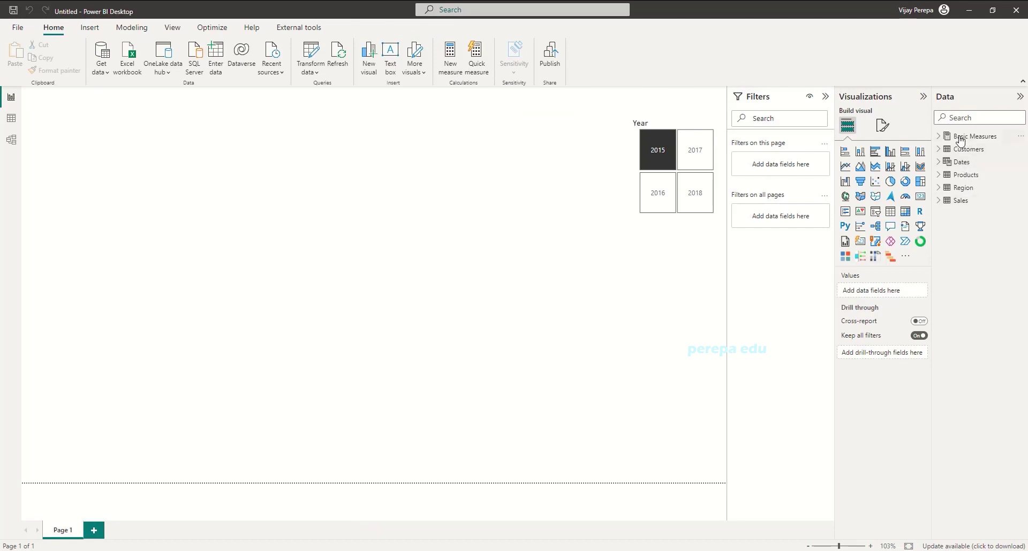
left_click(938, 137)
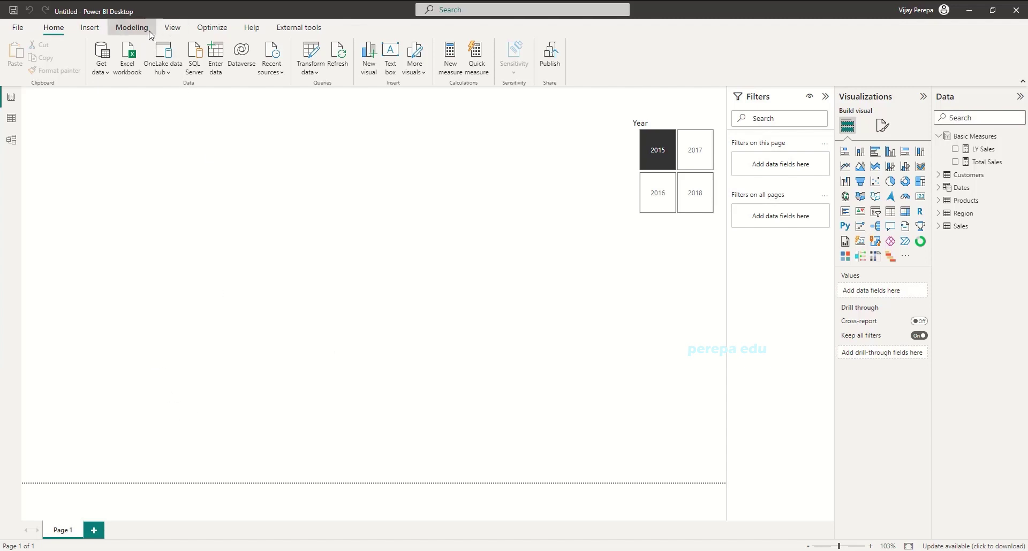
- Create numeric range parameter N from 1 to 12 with a slicer, then shrink the slicer
left_click(131, 28)
left_click(227, 77)
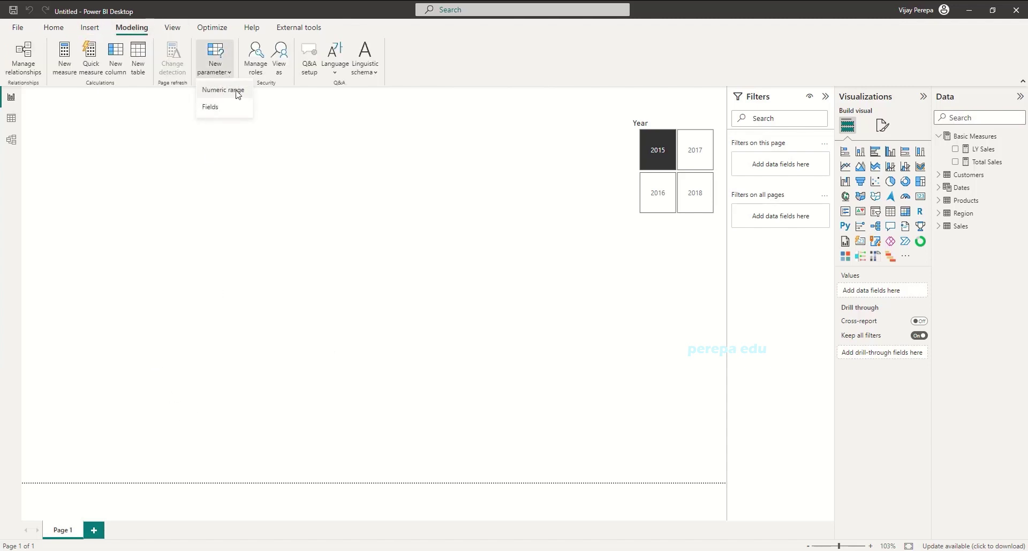
left_click(434, 239)
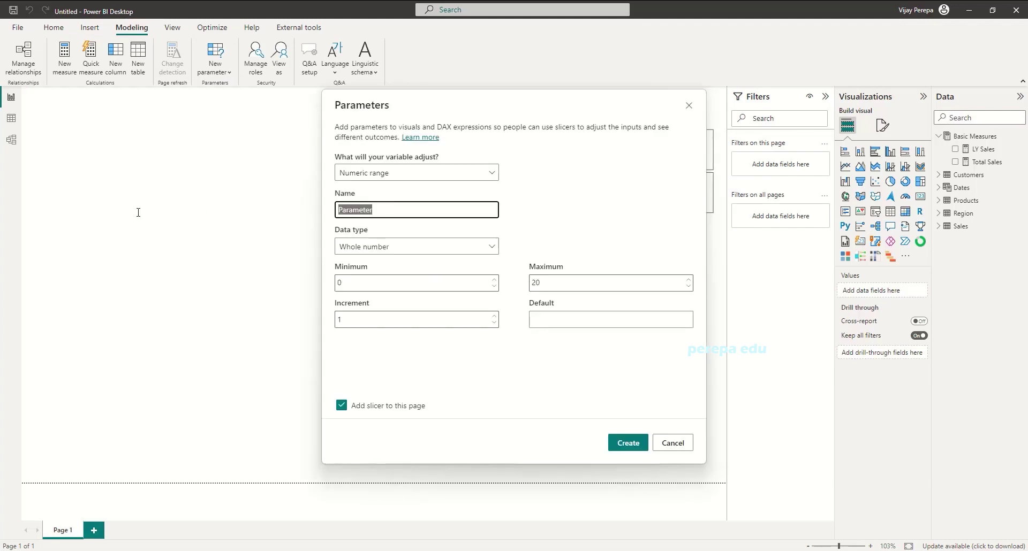
type("N")
left_click(354, 281)
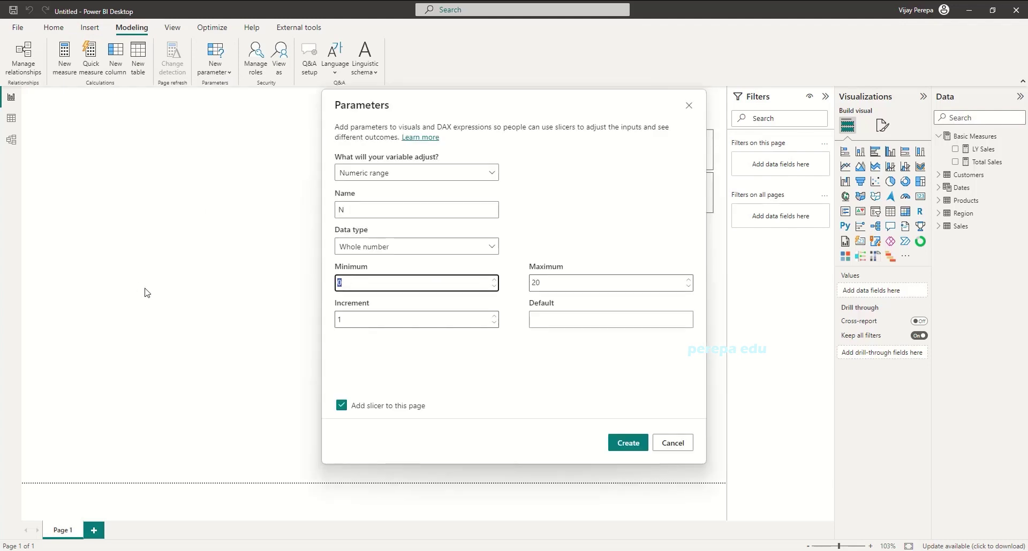
type("1")
double_click(636, 283)
type("12")
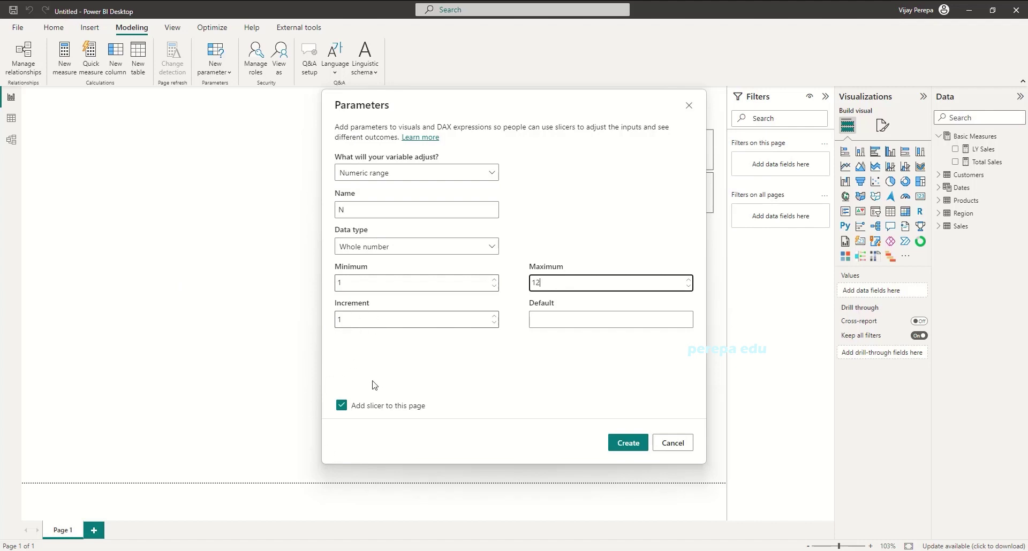
left_click(627, 444)
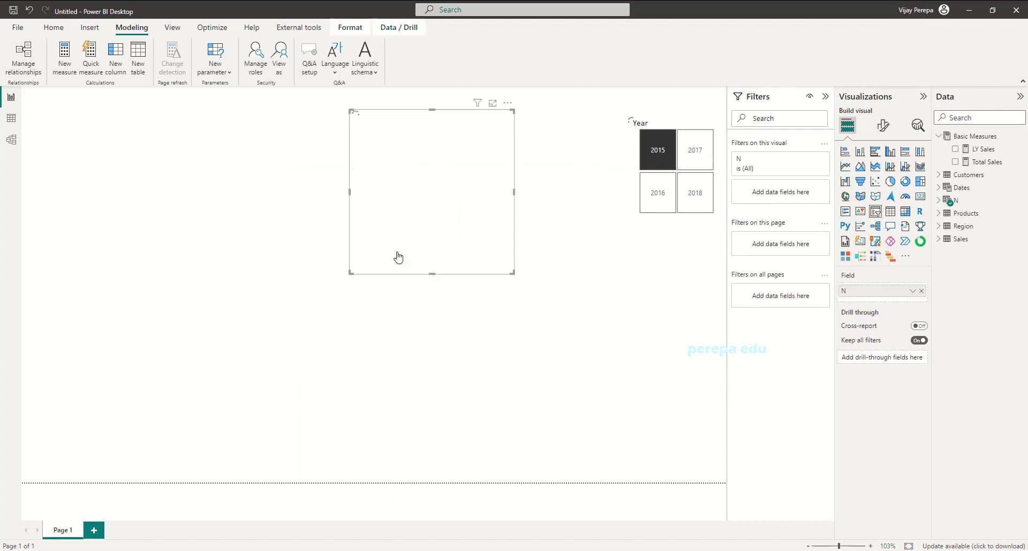
left_click_drag(351, 274, 478, 197)
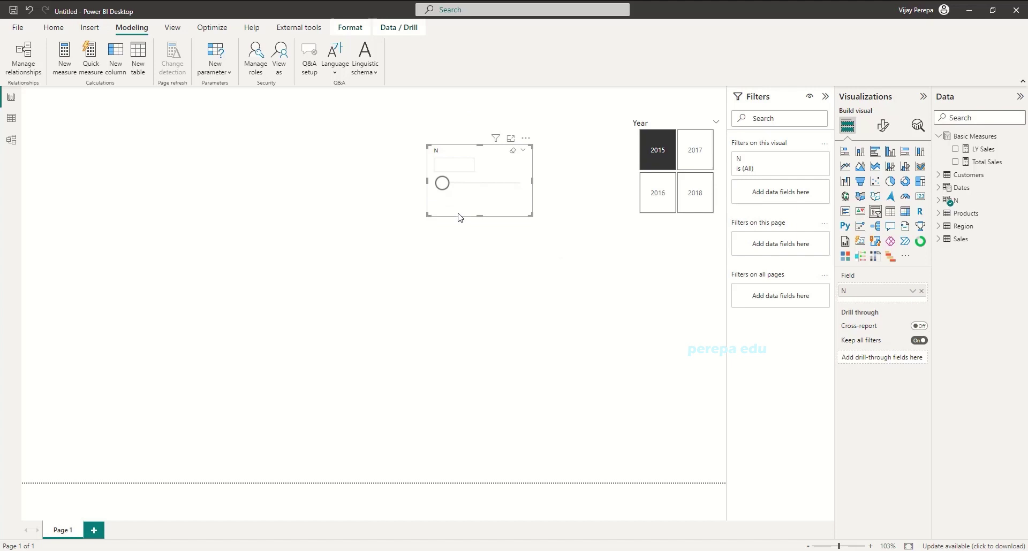
- Switch the N slicer style to Tile and enlarge it so tiles 1–12 fit
left_click(883, 126)
left_click(867, 200)
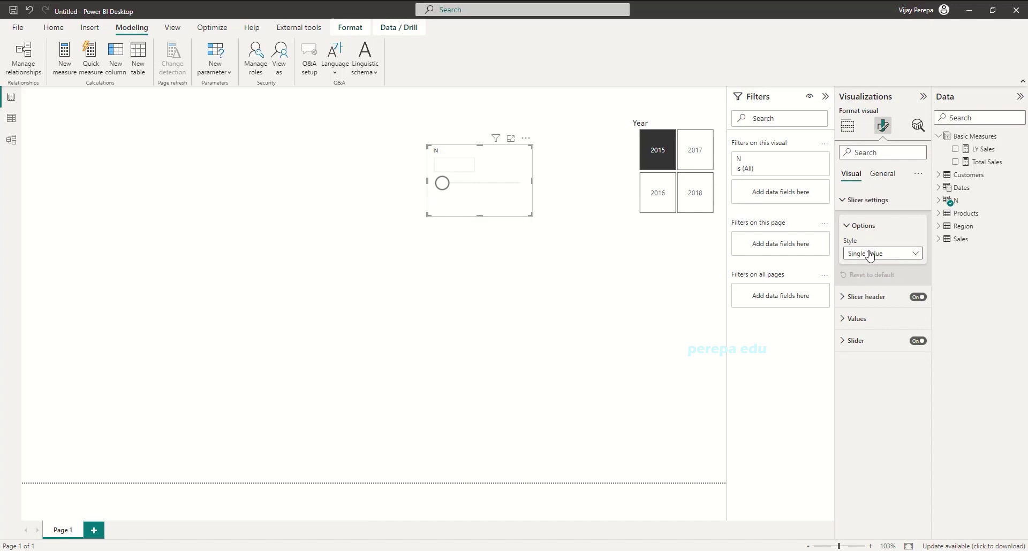
left_click(869, 255)
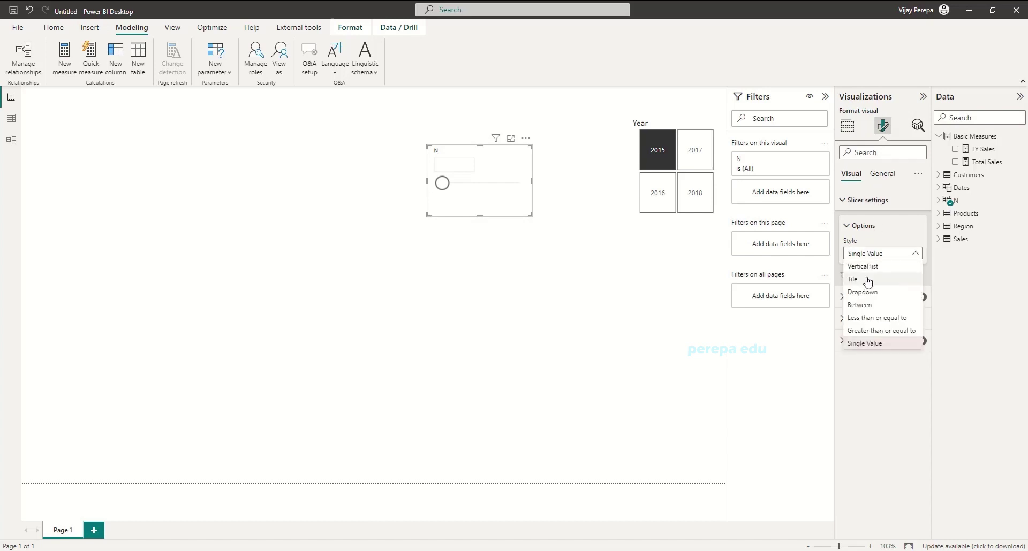
left_click(867, 280)
left_click_drag(531, 216, 705, 326)
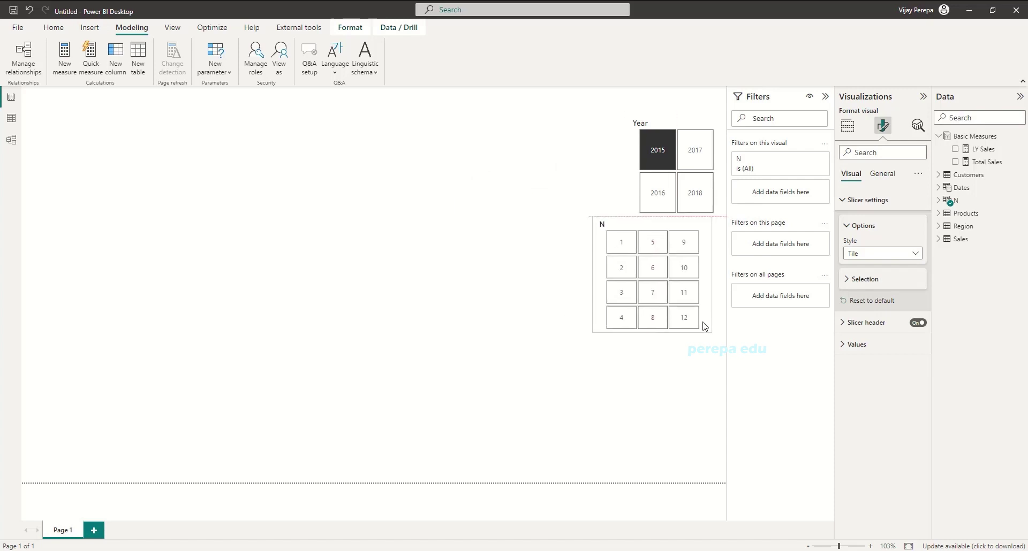
left_click(366, 323)
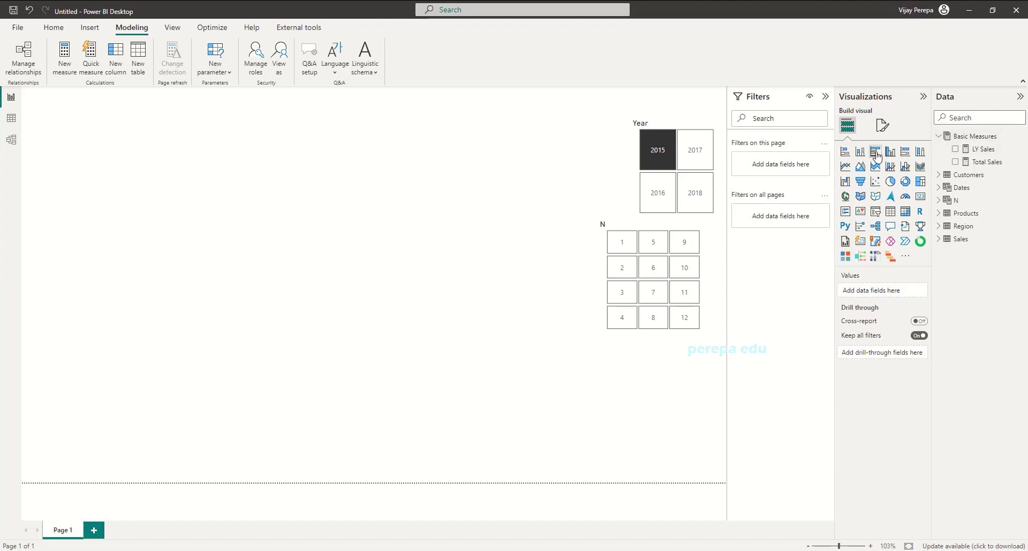
- Insert a clustered bar chart with Dates Month Year on the axis, removing the temporary Total Sales value
left_click_drag(874, 152, 184, 382)
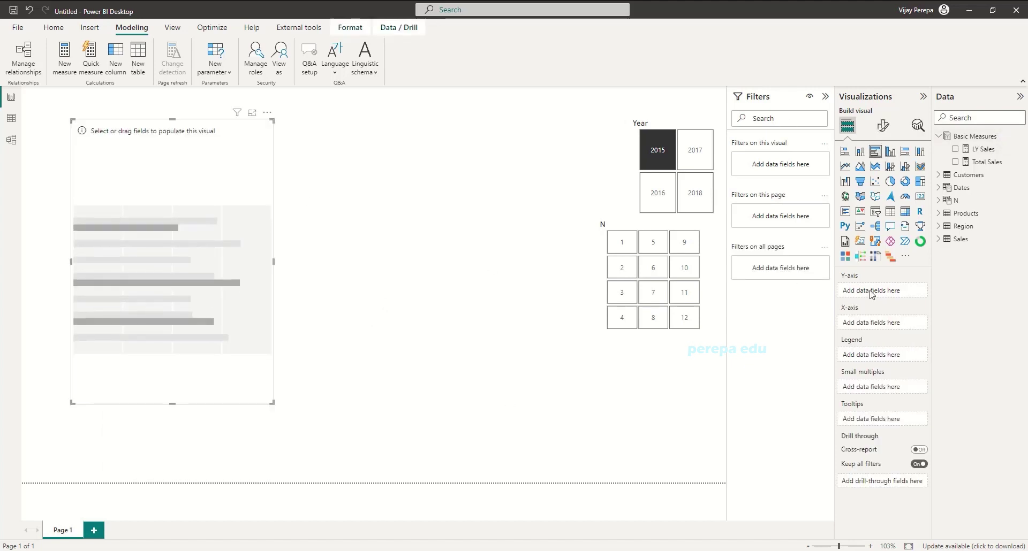
left_click(938, 188)
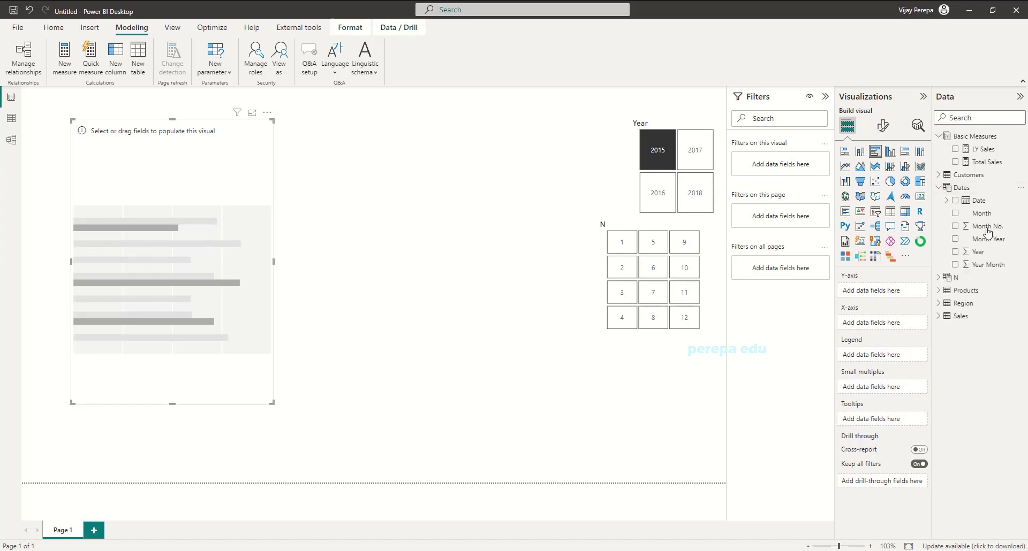
left_click(990, 242)
left_click_drag(987, 162, 889, 328)
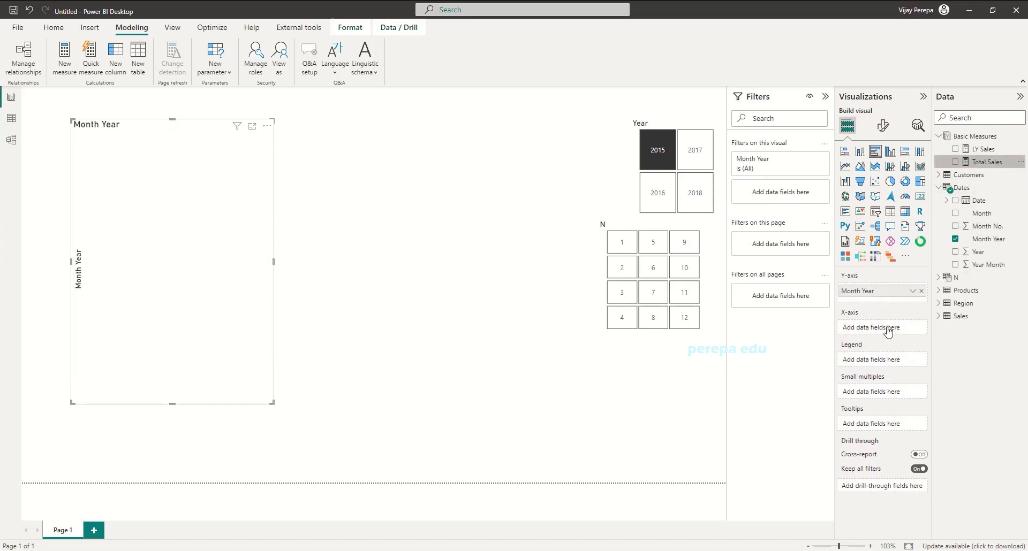
left_click(268, 369)
left_click(268, 368)
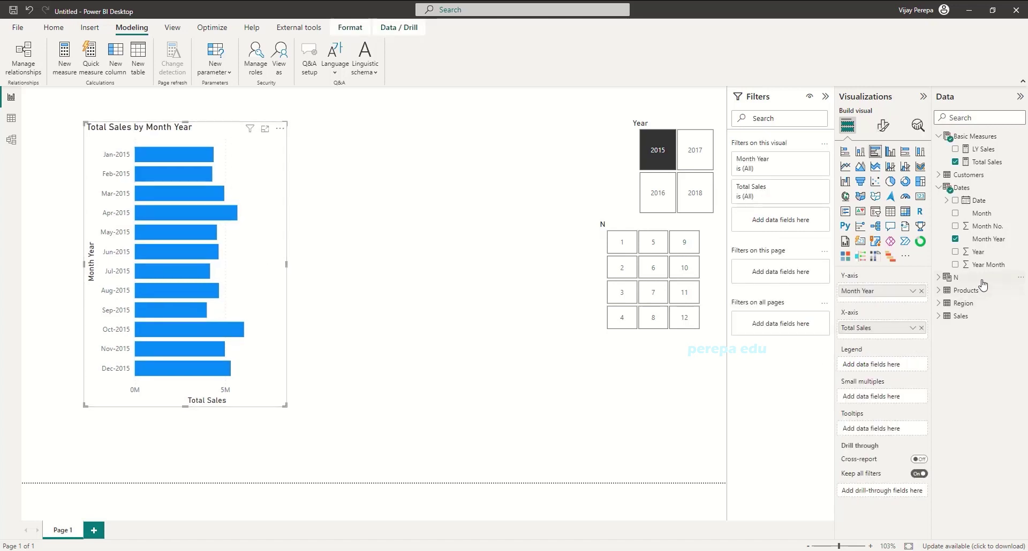
left_click(921, 327)
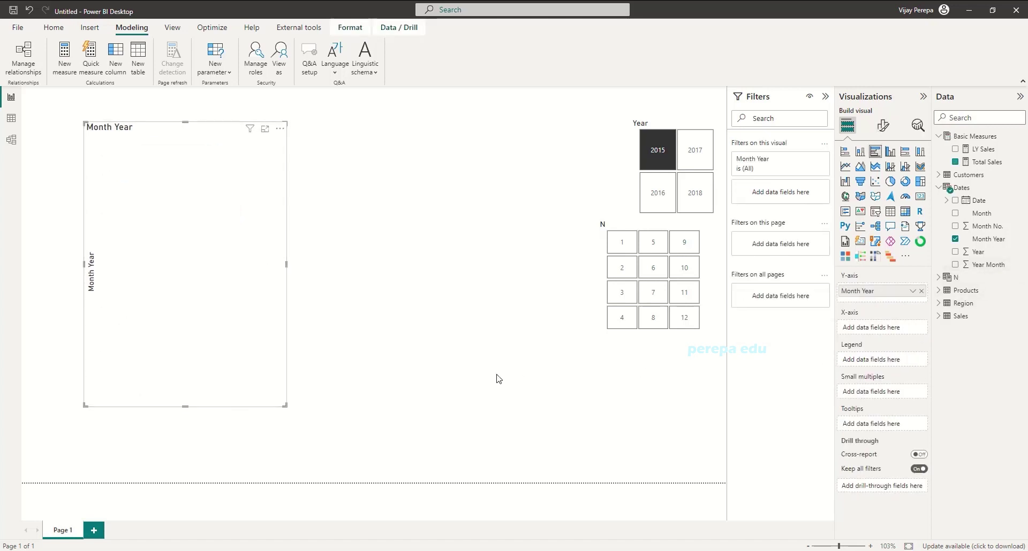
left_click_drag(169, 228, 165, 239)
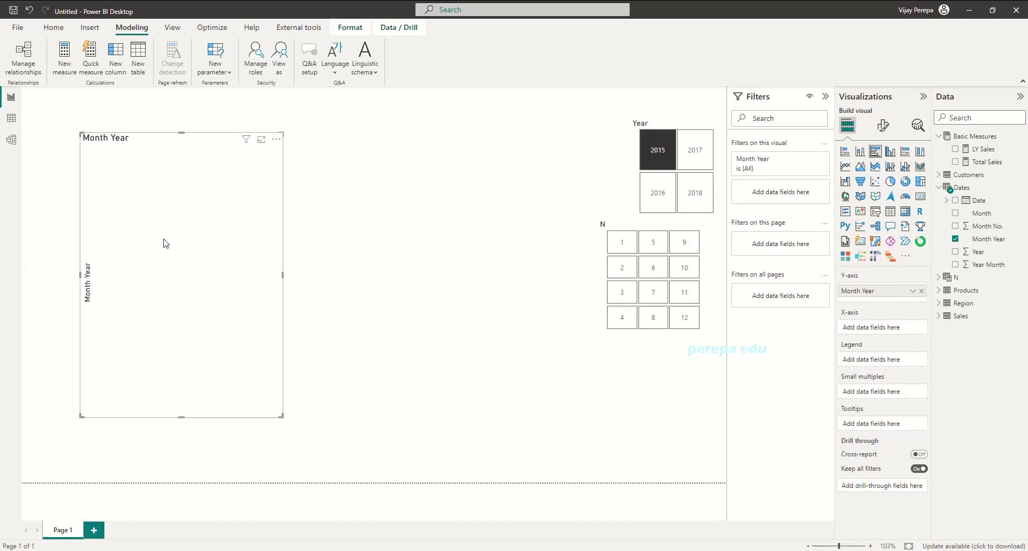
- Add a new Basic Measures measure 'Latest N Months Sales' starting IF(SELECTEDVALUE(Dates[Month No.])
left_click(1022, 137)
left_click(986, 157)
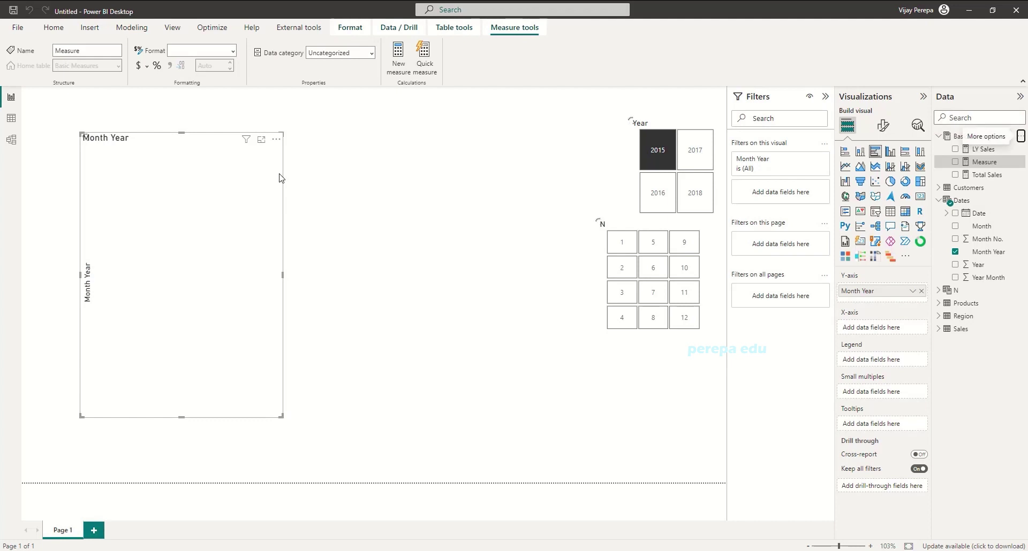
type("Latest N Months Sales =")
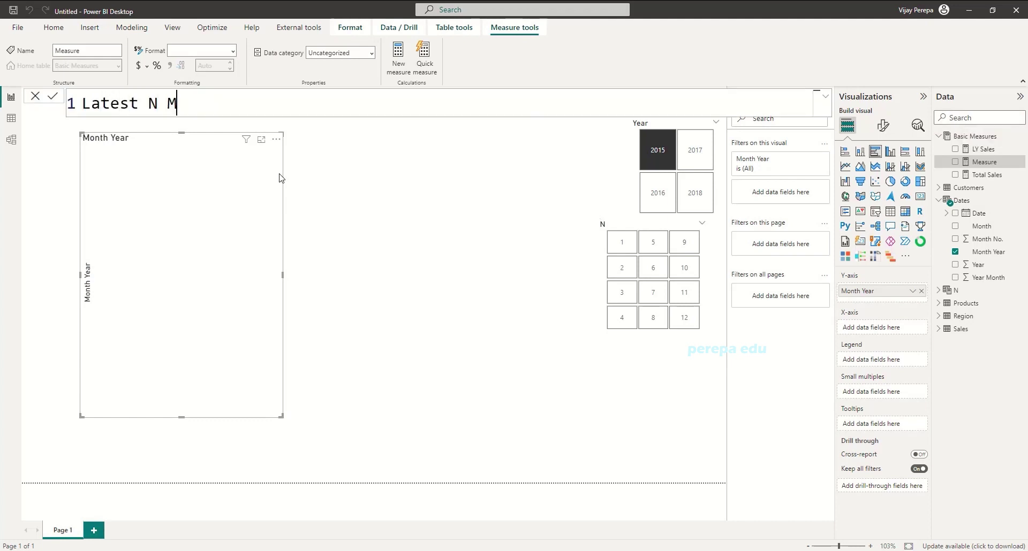
key("shift+Return")
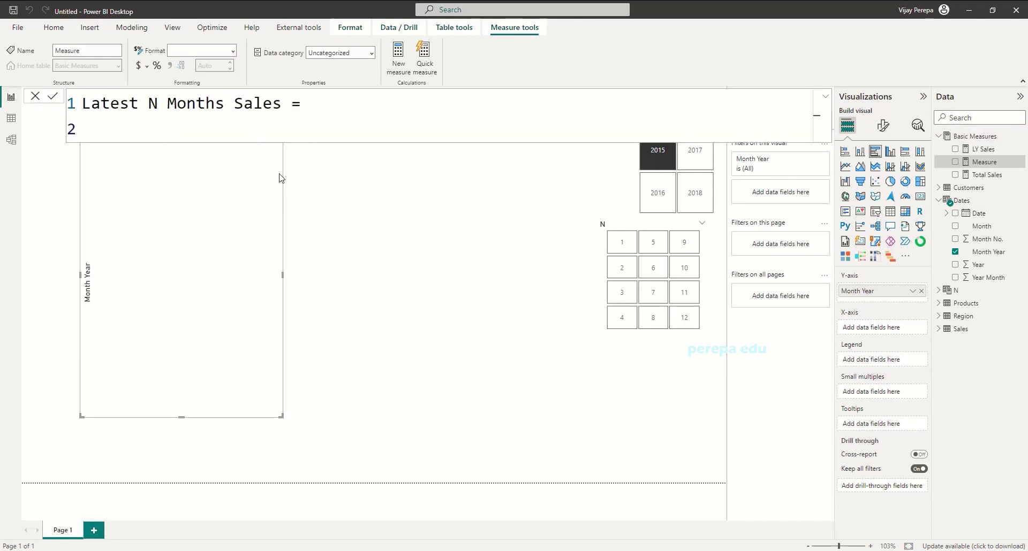
type("if(sele")
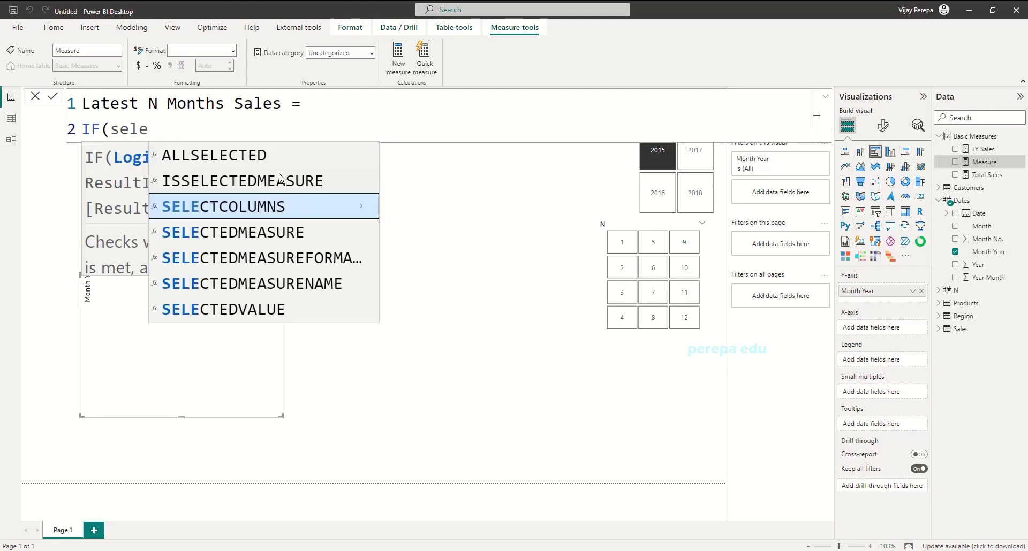
left_click(291, 309)
type("mon")
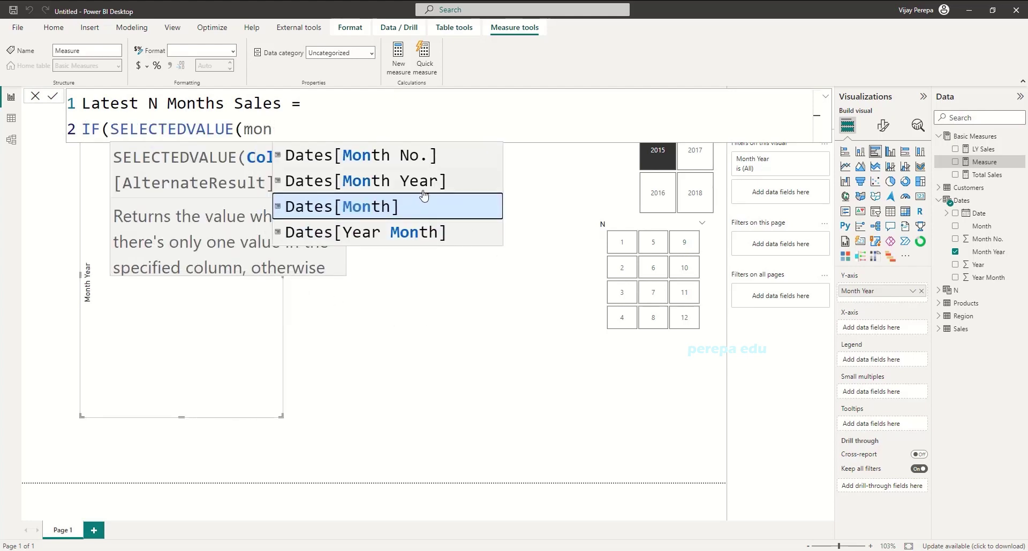
left_click(429, 162)
type(")")
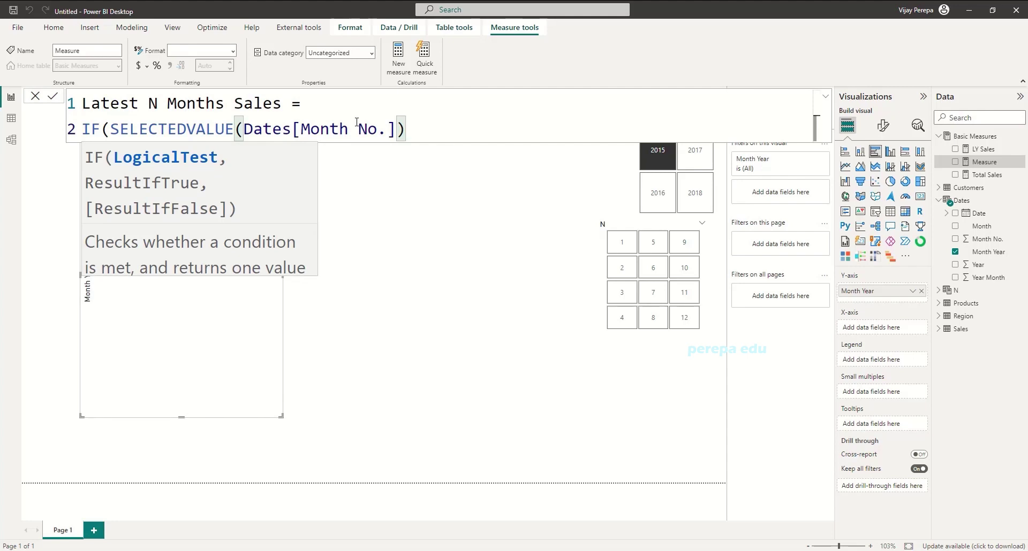
- Complete the condition >12-N[N Value] returning [Total Sales] and commit the measure
type(">")
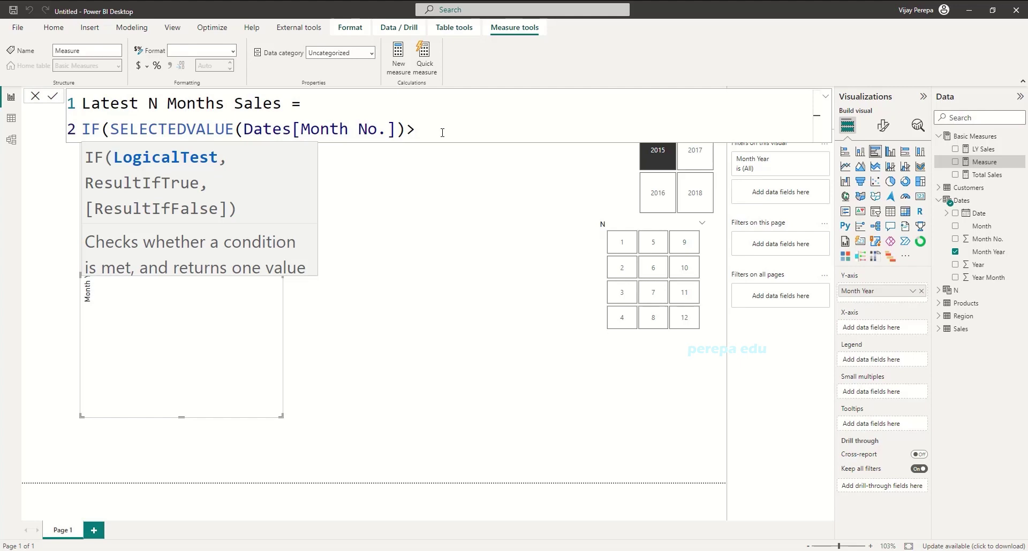
type("12-n")
key("Tab")
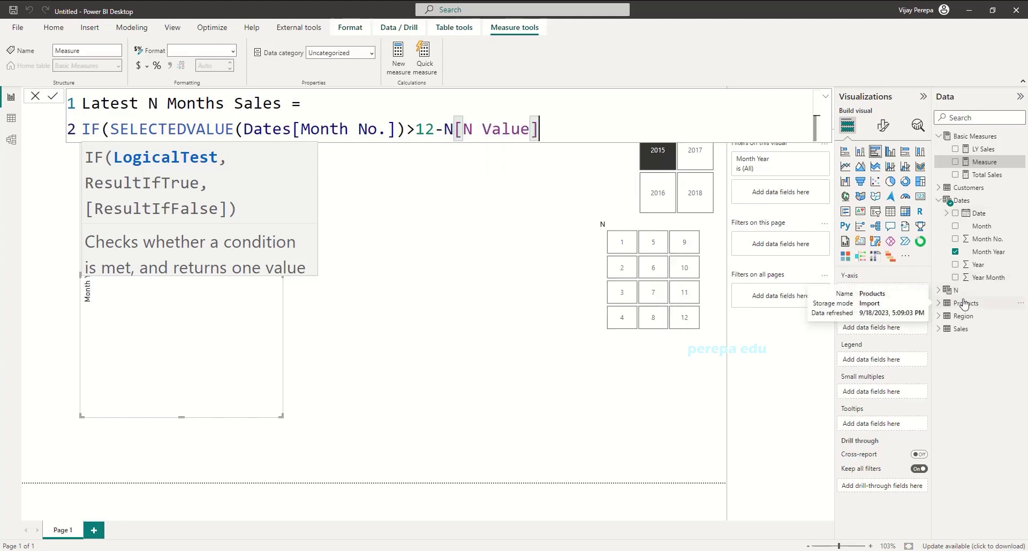
type(",tota")
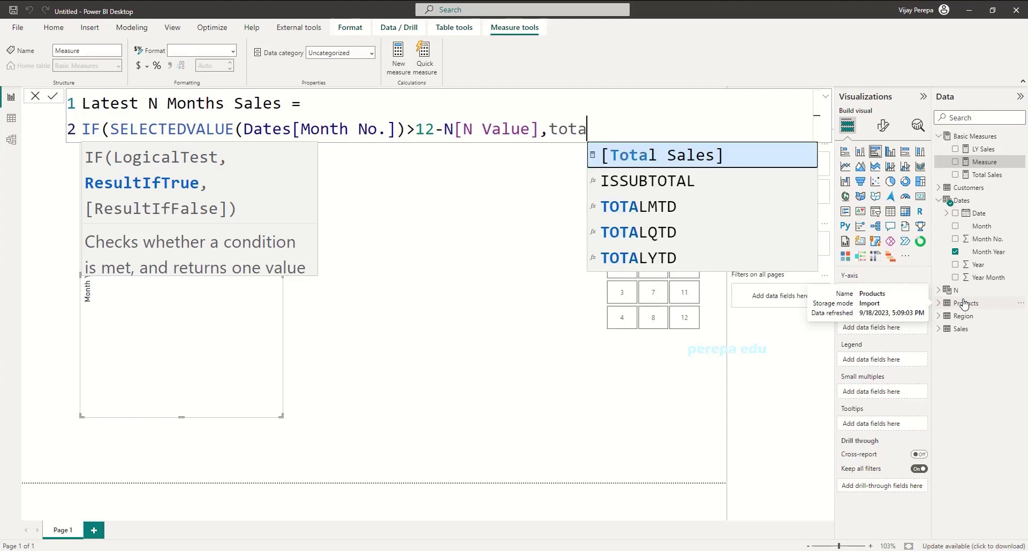
key("Tab")
type(")")
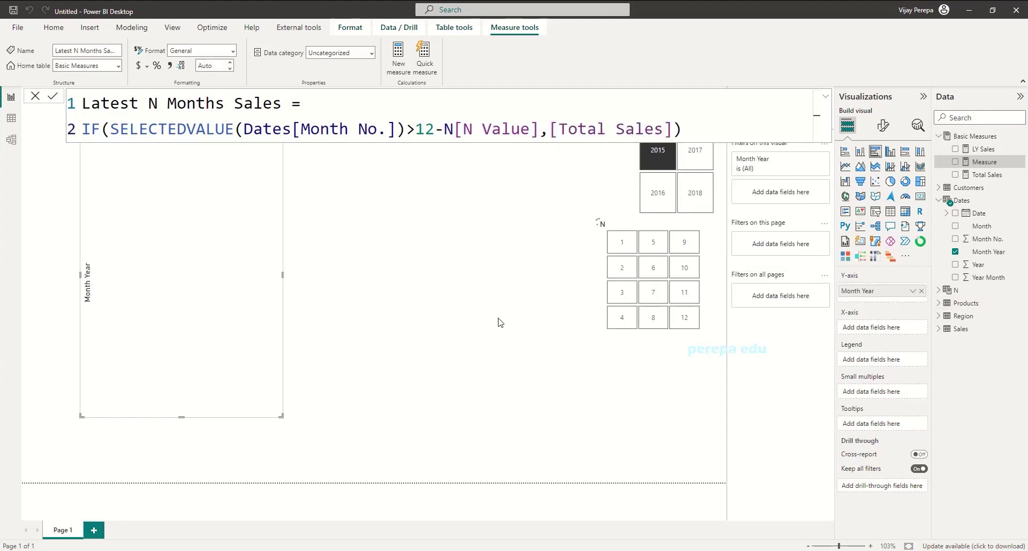
key("Return")
left_click(938, 290)
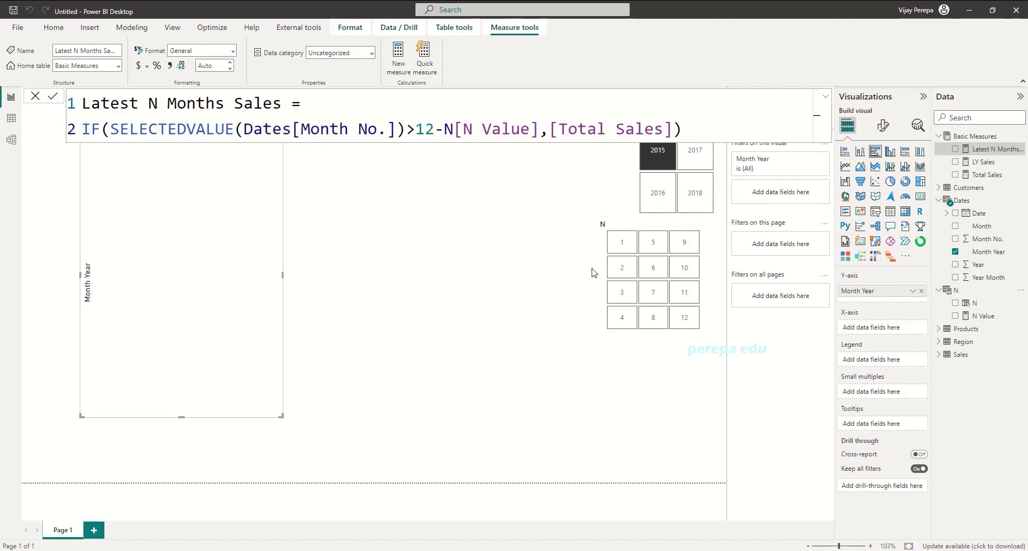
- Plot Latest N Months Sales on the Month Year bar chart and set N to 5, showing Aug–Dec 2015
left_click(172, 295)
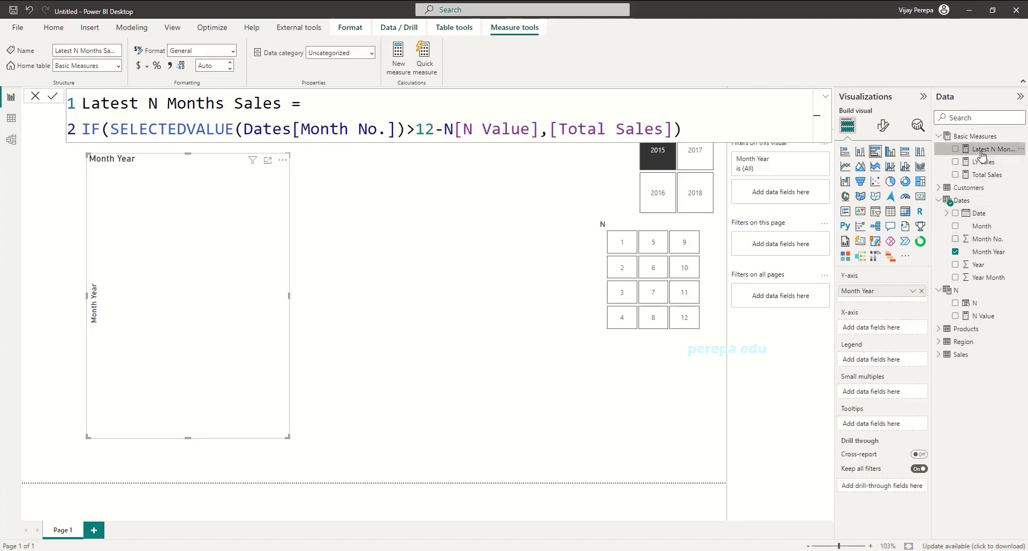
left_click_drag(985, 150, 224, 298)
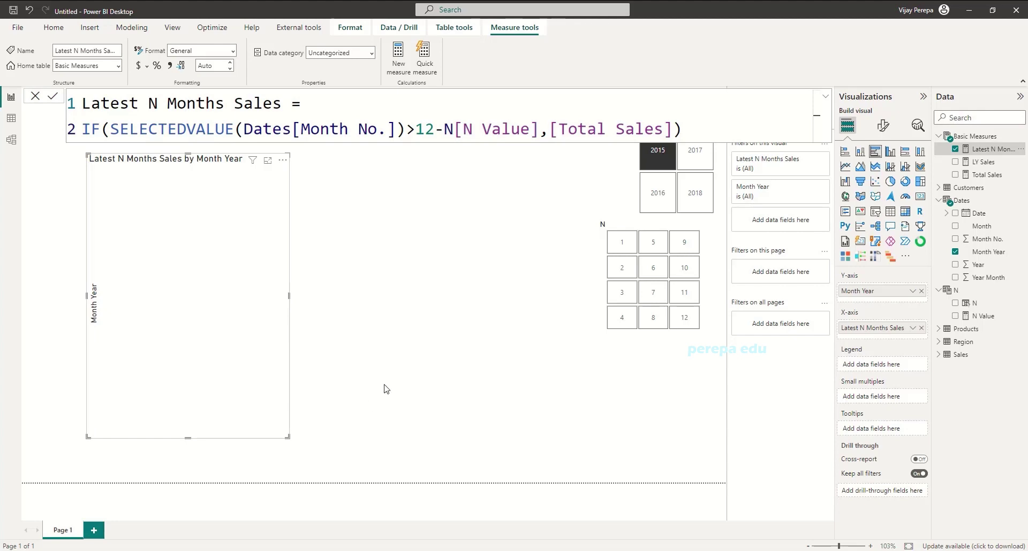
left_click(619, 269)
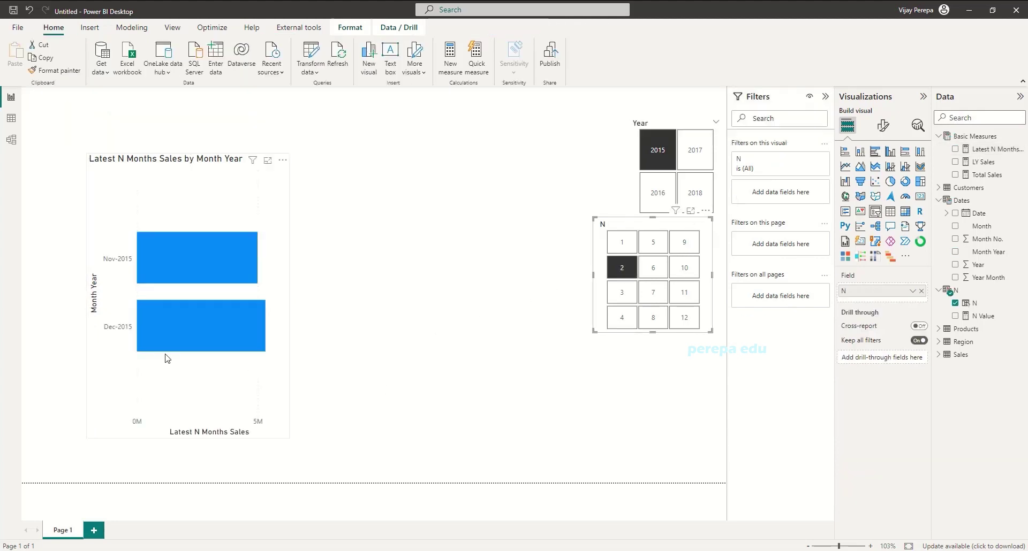
left_click(237, 380)
left_click(991, 149)
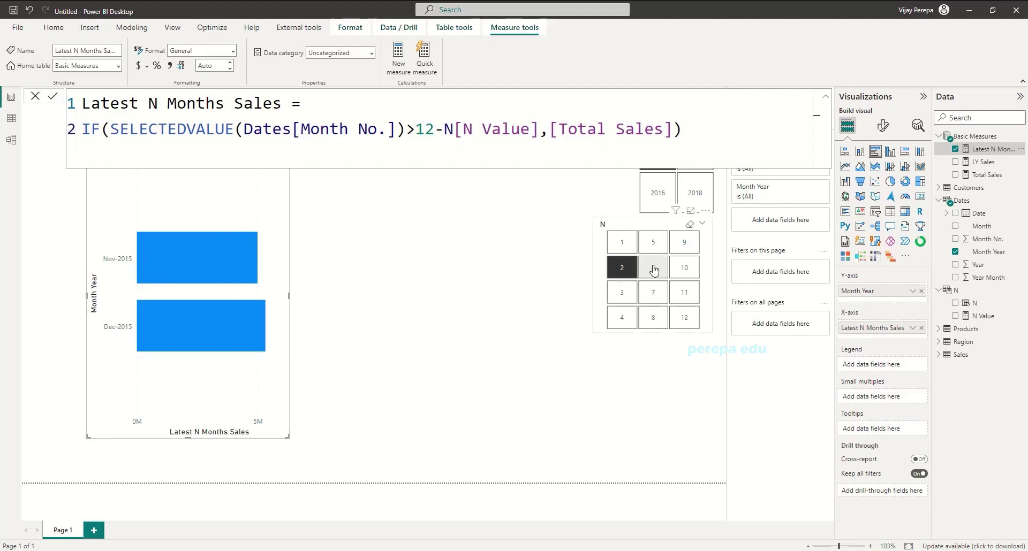
left_click(653, 247)
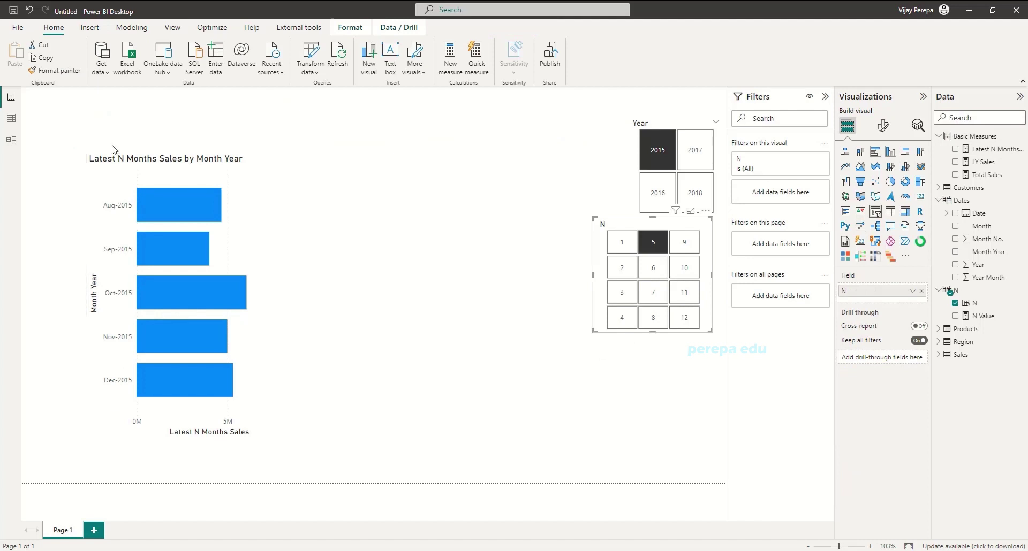
left_click(261, 207)
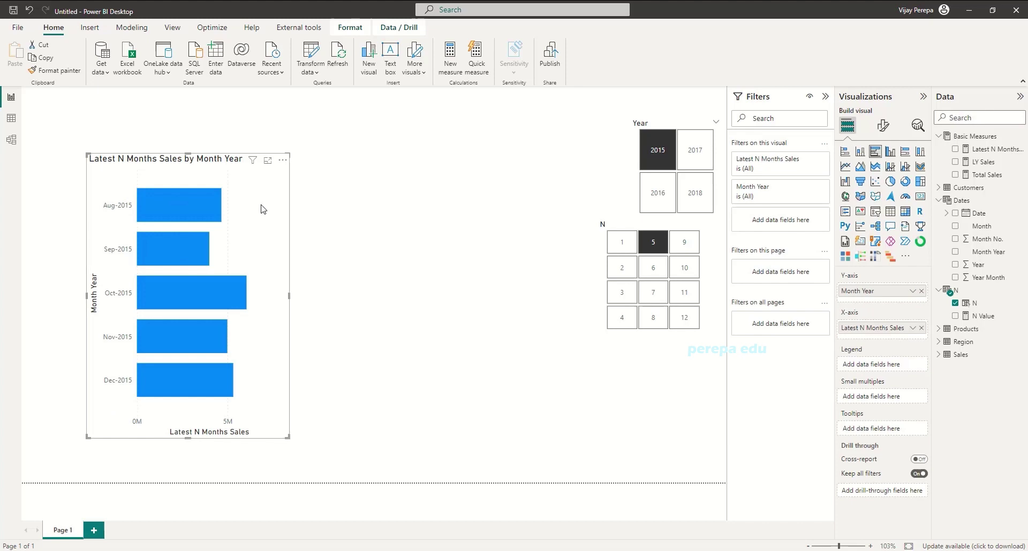
left_click_drag(261, 208, 253, 231)
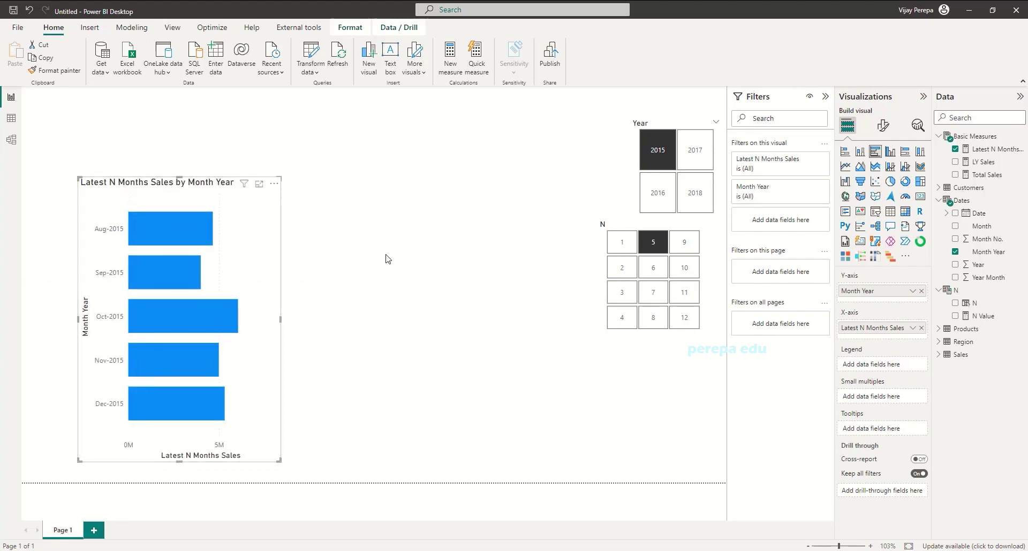
left_click(345, 212)
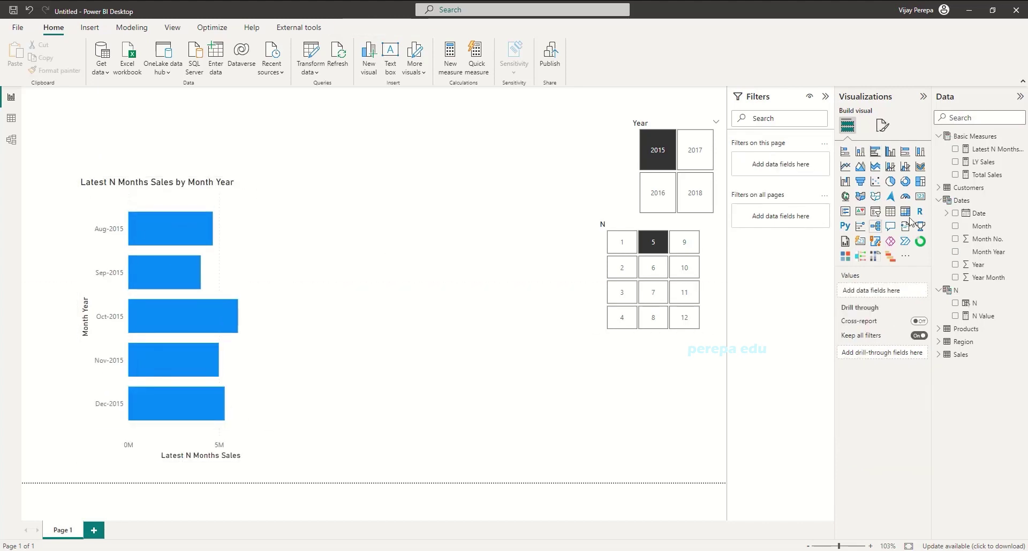
- Add a card for Latest N Months Sales, move it above the bar chart and widen it
left_click(920, 197)
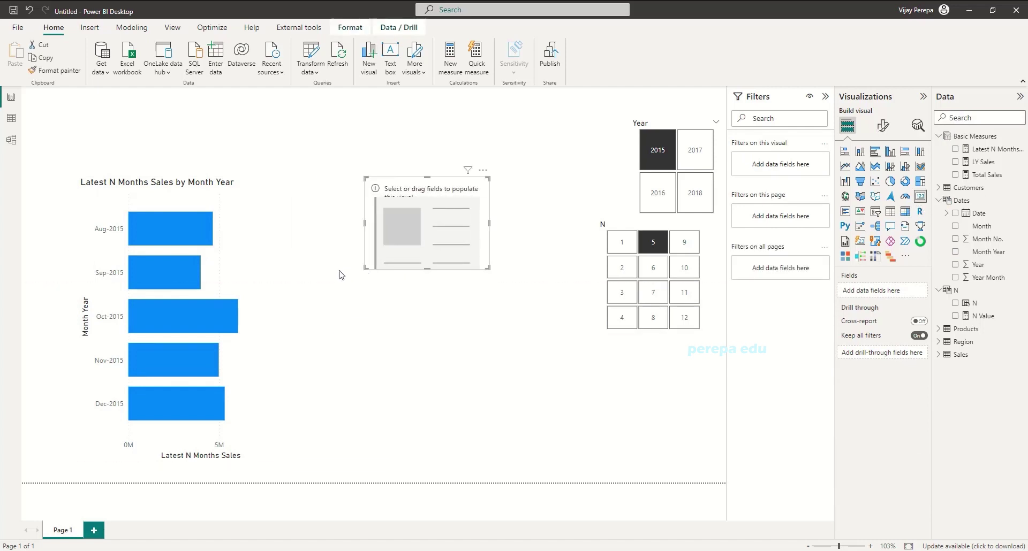
left_click(1001, 151)
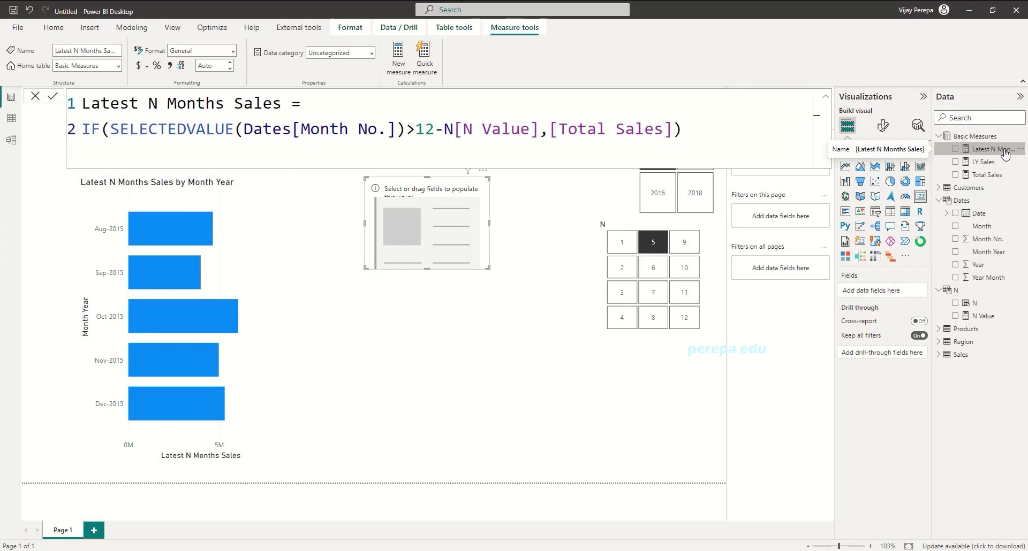
left_click_drag(996, 150, 196, 135)
left_click(444, 339)
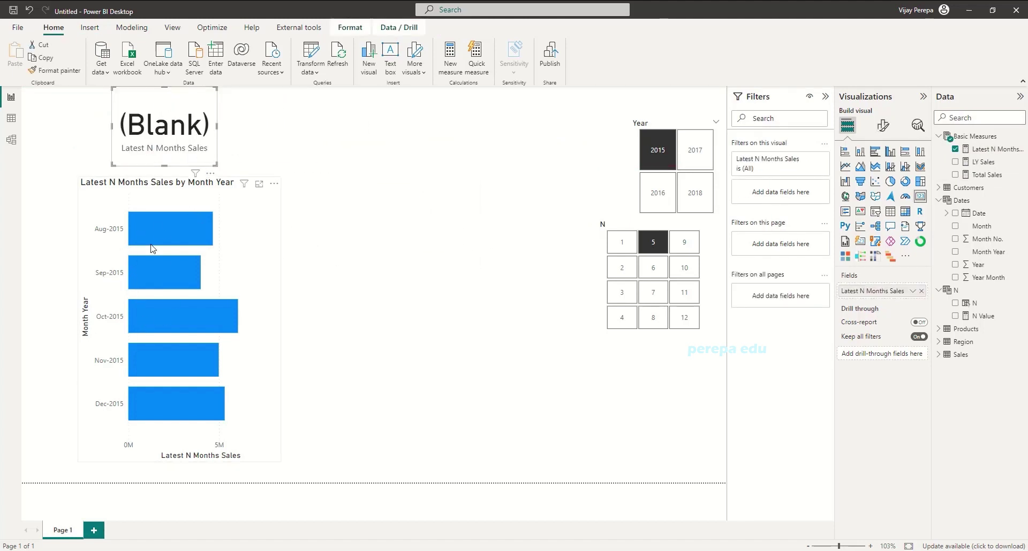
left_click_drag(216, 126, 242, 126)
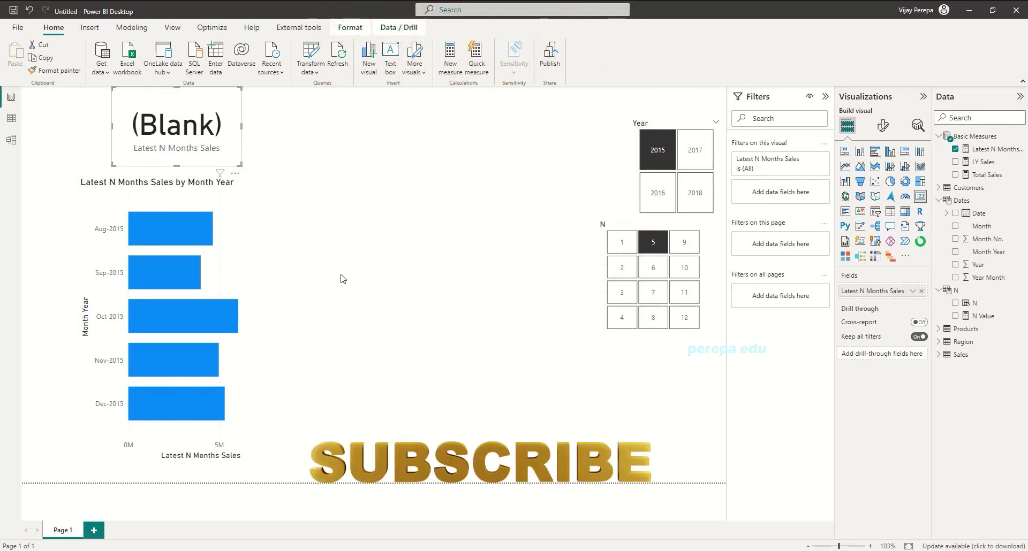
- Wrap the measure in IF(ISFILTERED(Dates[Month Year]), existing logic, …) with a trailing comma
left_click(995, 149)
type("if")
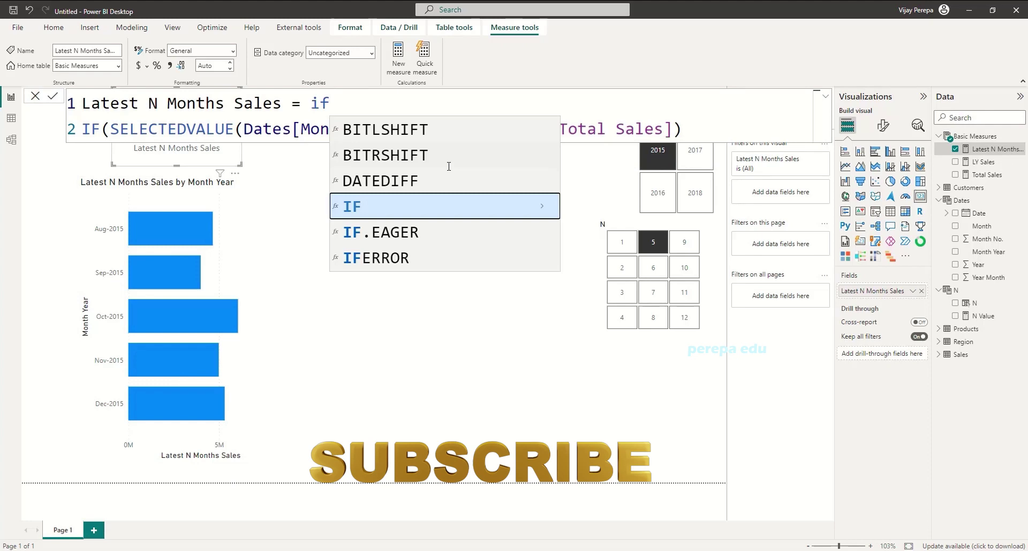
type("(ISFILTERED(mon")
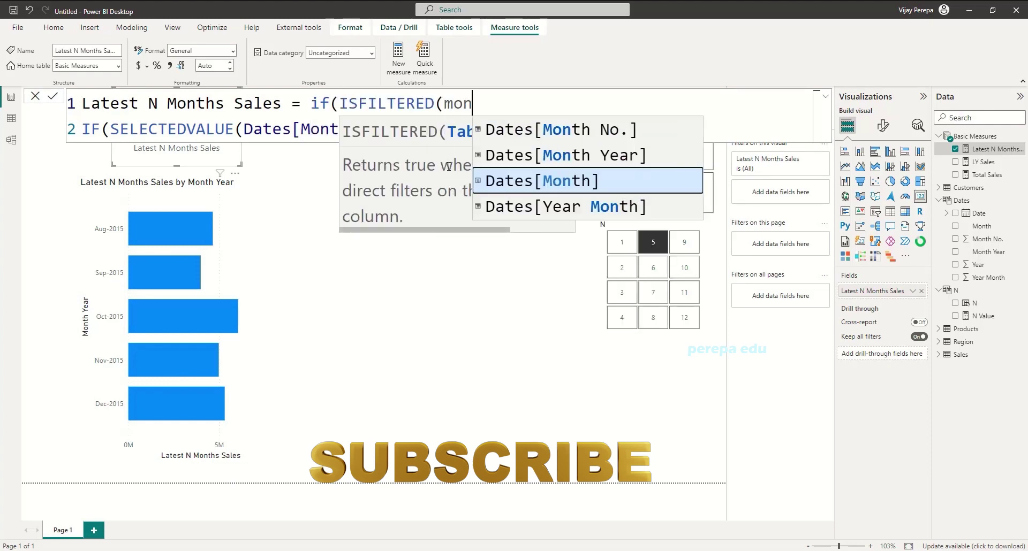
key("Up")
key("Tab")
type("),")
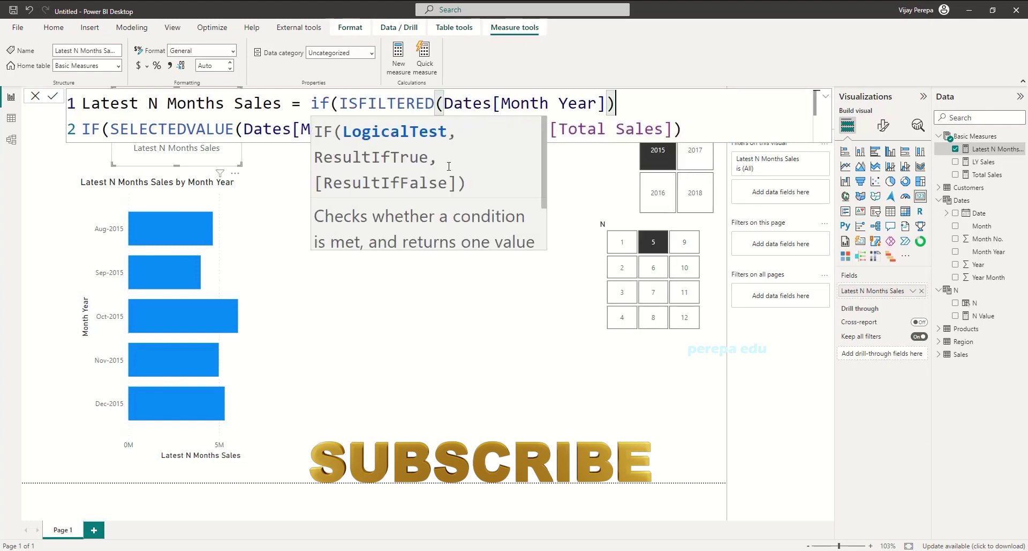
left_click(736, 129)
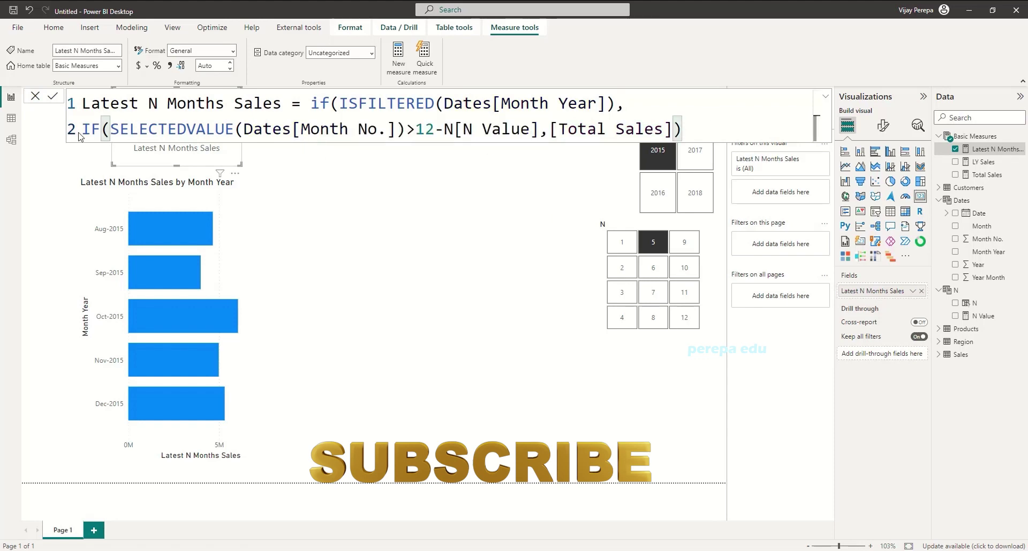
left_click_drag(84, 129, 698, 138)
left_click(698, 137)
type(",")
- Add the else branch CALCULATE([Total Sales], FILTER(ALLSELECTED(Dates), …))
key("shift+Return")
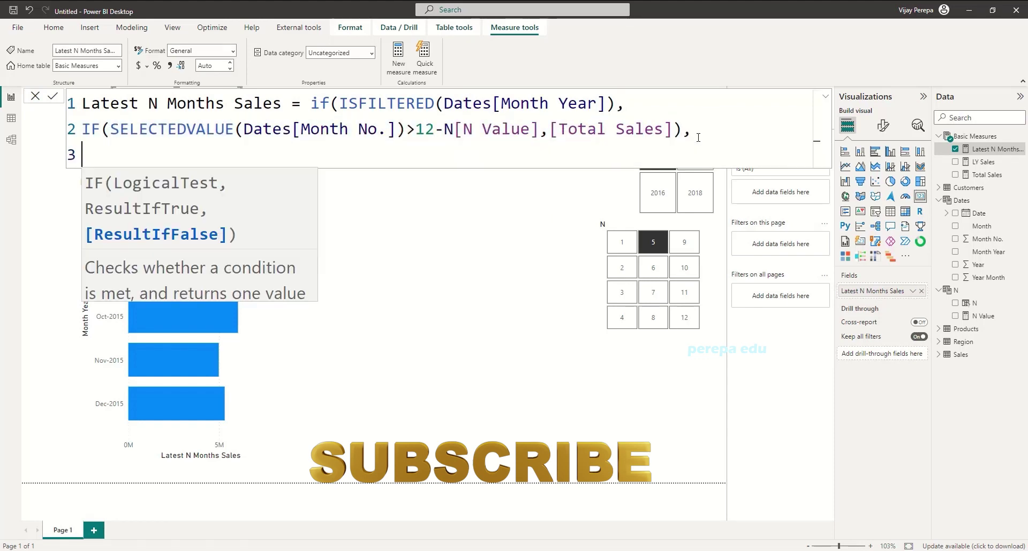
type("cal")
key("Tab")
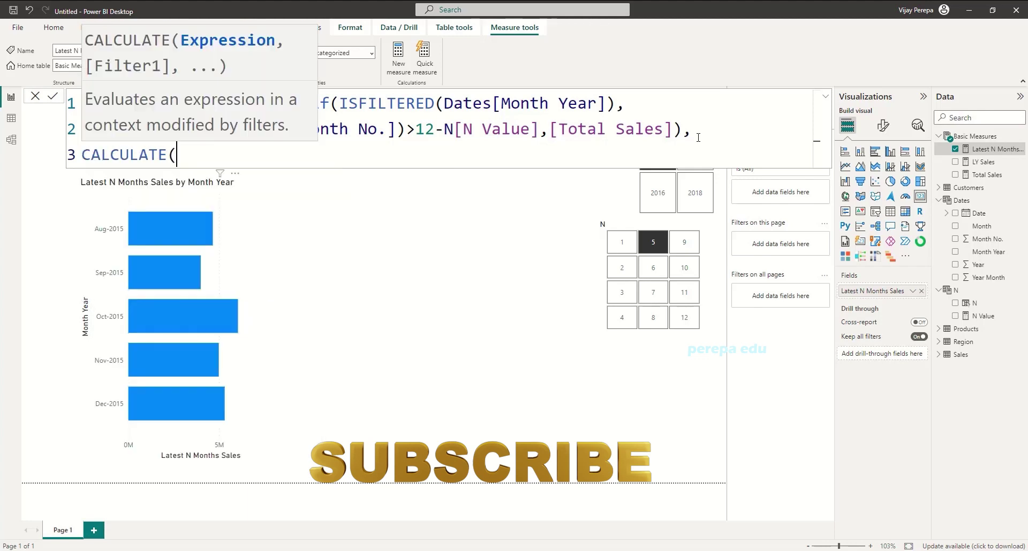
type("tot")
key("Tab")
type(",")
key("shift+Return")
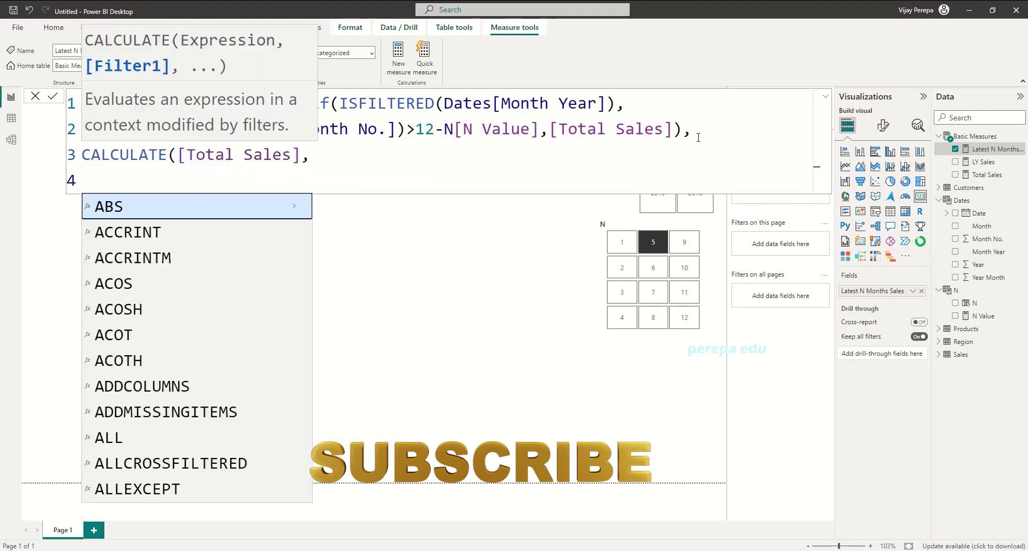
type("da")
key("BackSpace")
key("BackSpace")
type("fil")
key("Tab")
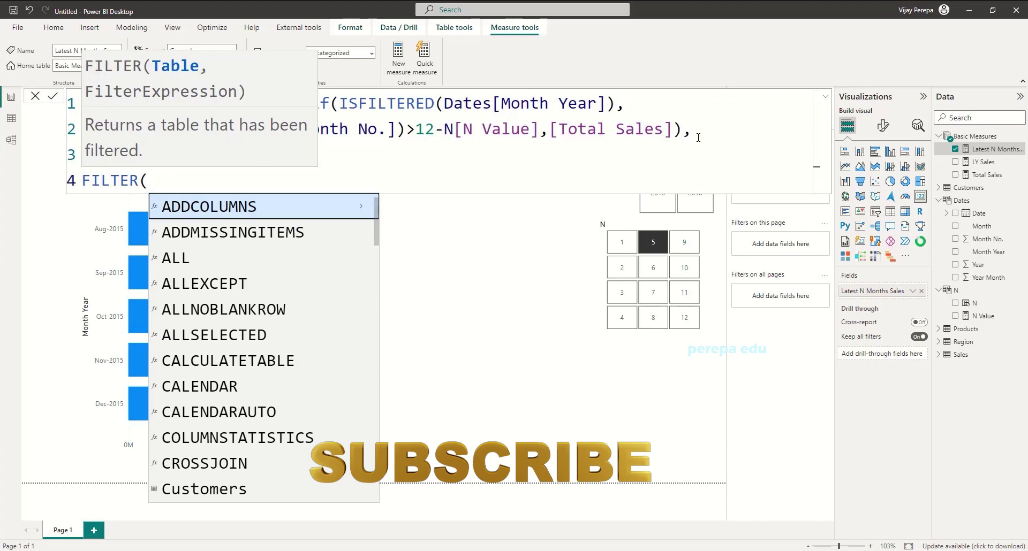
type("allse")
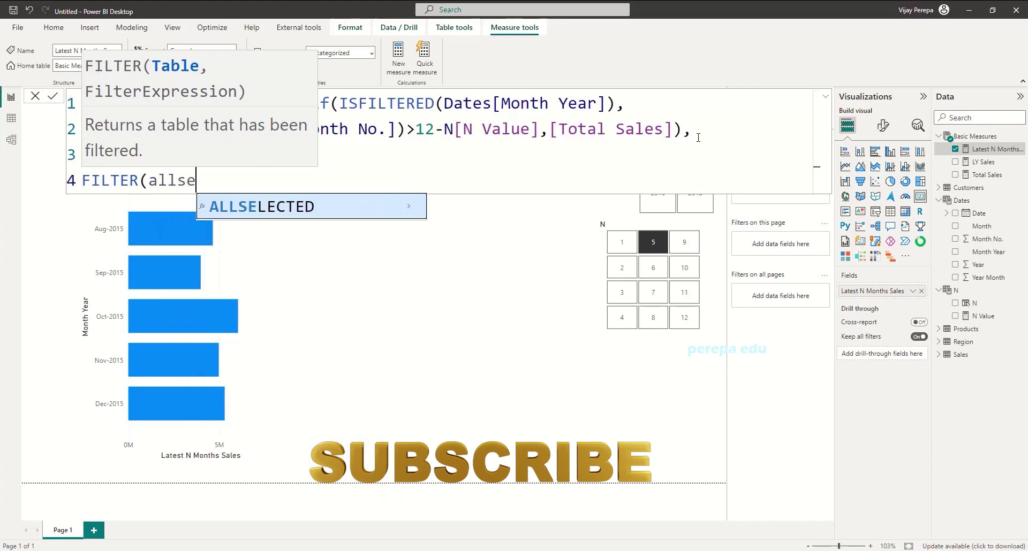
key("Tab")
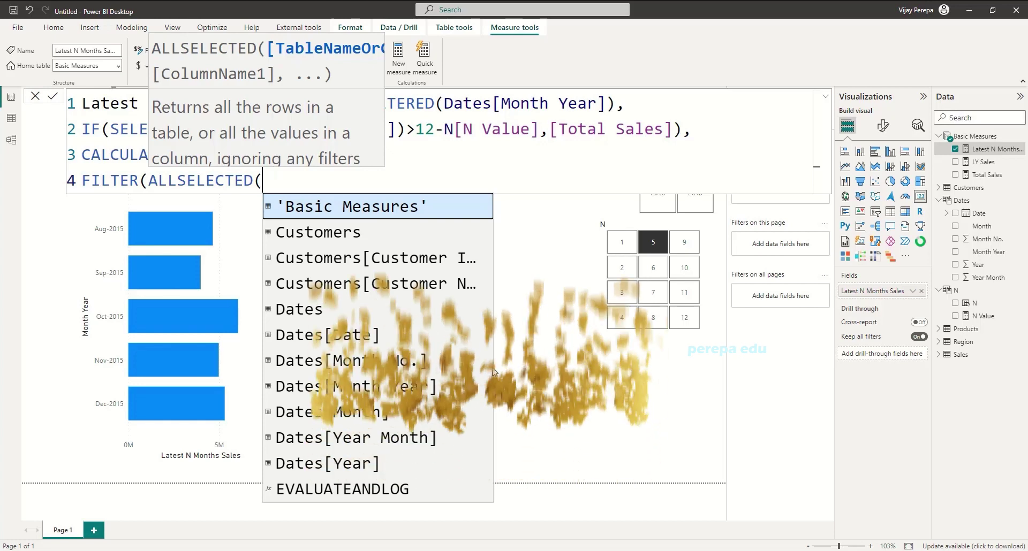
type("date")
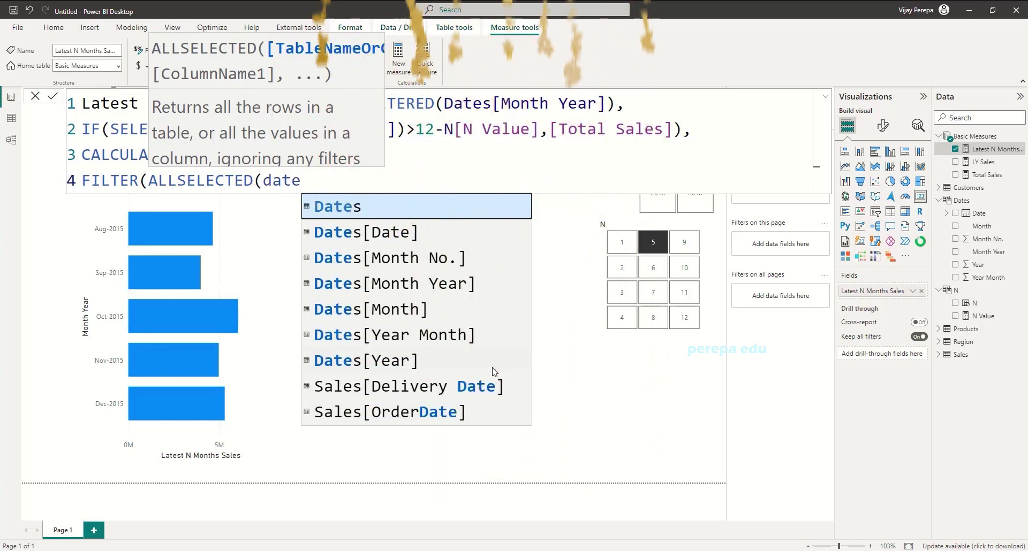
key("Tab")
type("),")
- Filter Dates[Month No.] >12-N[N Value] && <=MAX(Dates[Month No.]) and commit; card shows 25.00M
key("shift+Return")
type("dates")
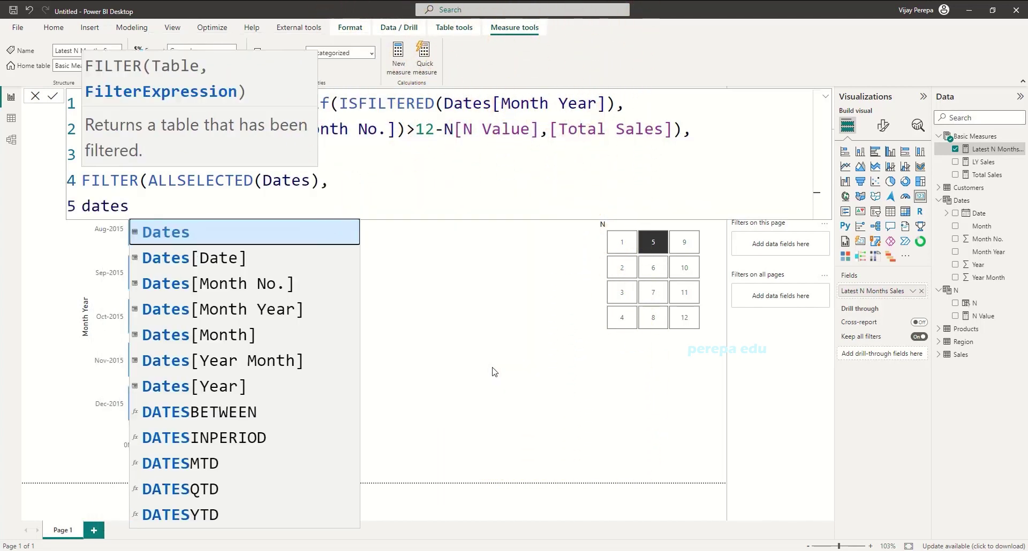
key("Down")
key("Down")
key("Tab")
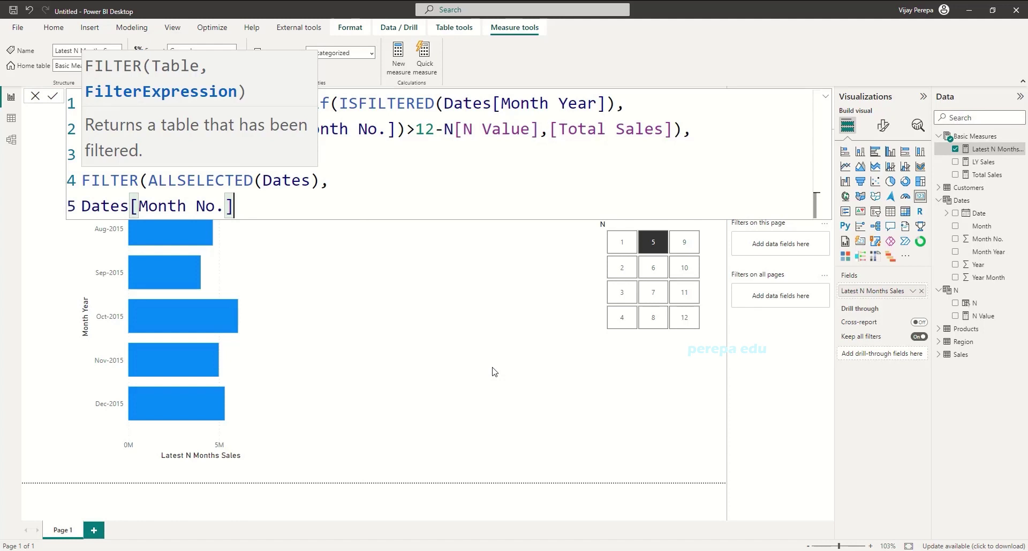
type(">12")
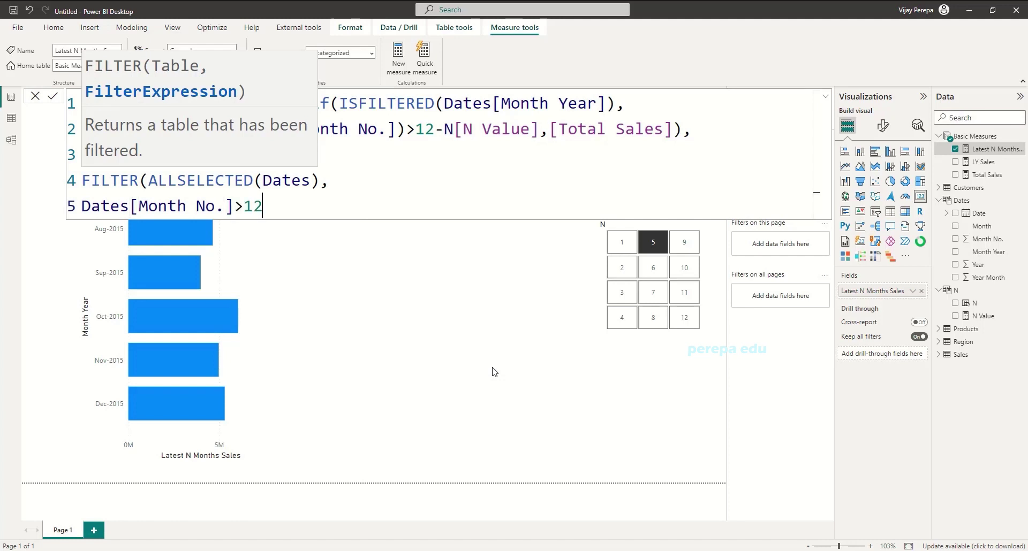
type("-N[N Value] &&")
type("dagtes")
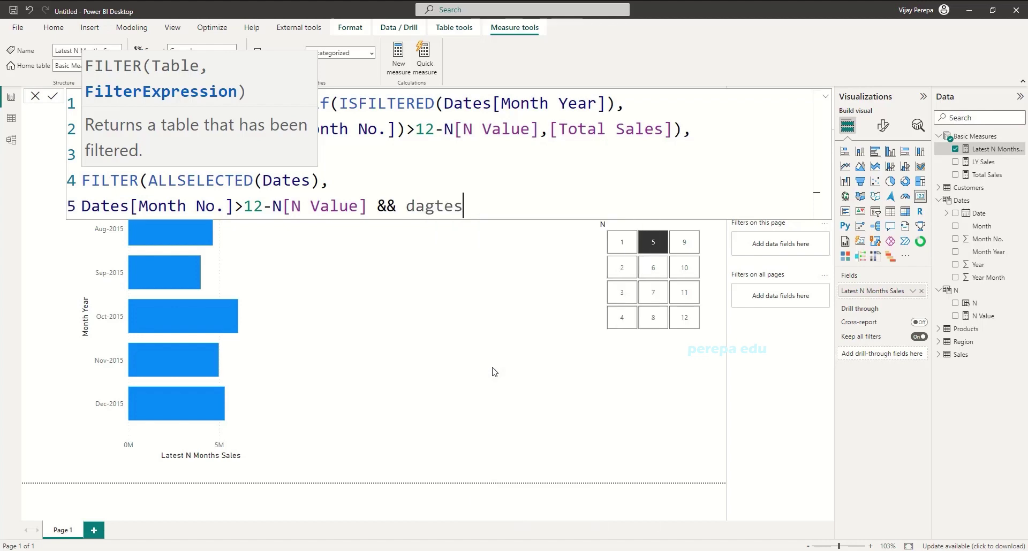
key("BackSpace")
key("BackSpace")
key("BackSpace")
key("BackSpace")
key("BackSpace")
key("BackSpace")
type("Dates[Month No.]<=")
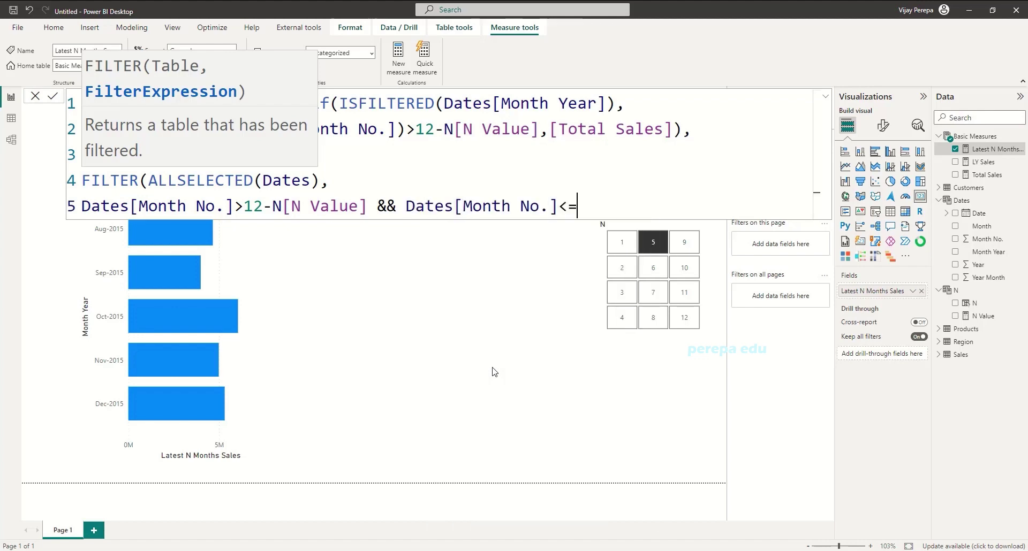
type("max")
key("Tab")
type("dates")
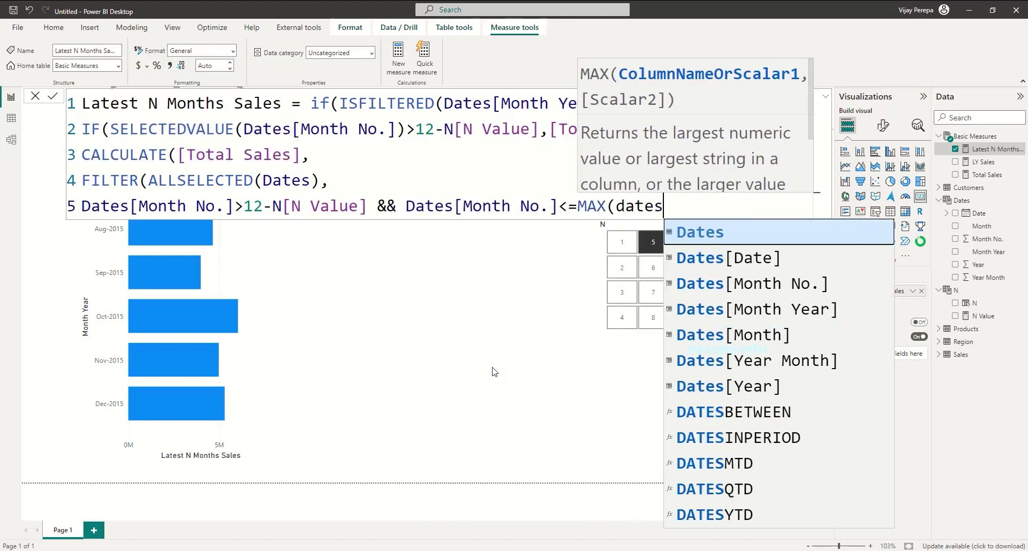
key("Down")
key("Down")
key("Tab")
type("))")
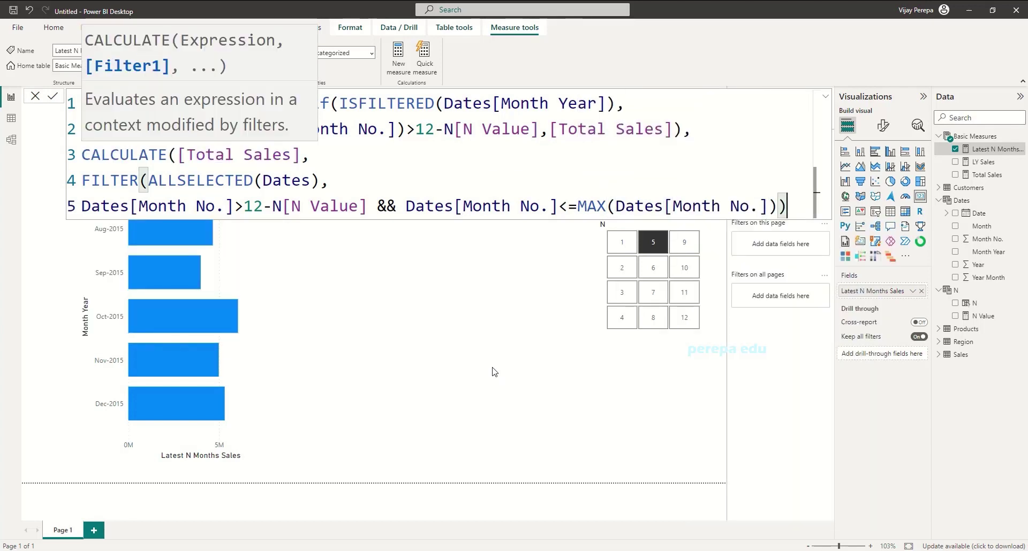
key("Return")
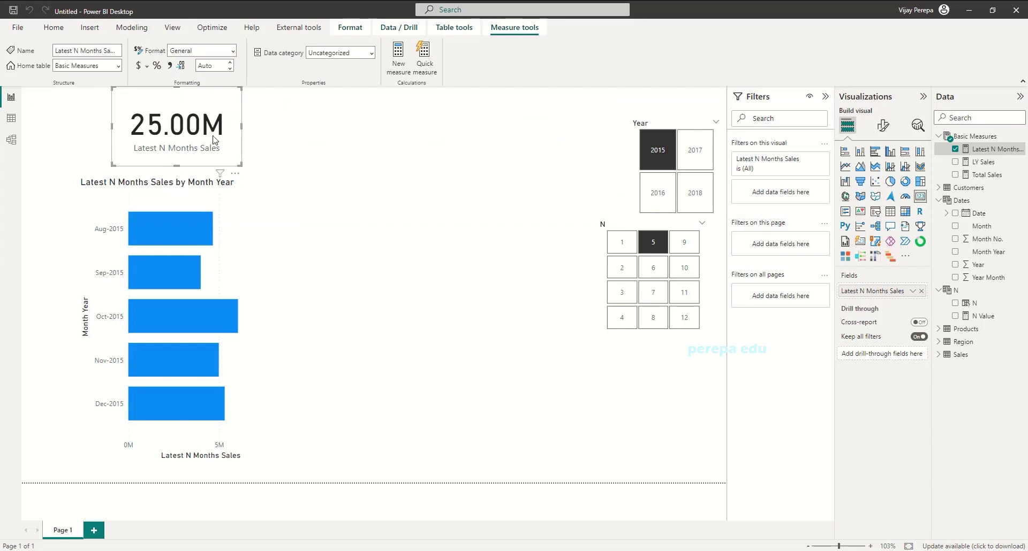
- Turn on bar chart data labels at font size 15, then set N to 1
left_click(234, 223)
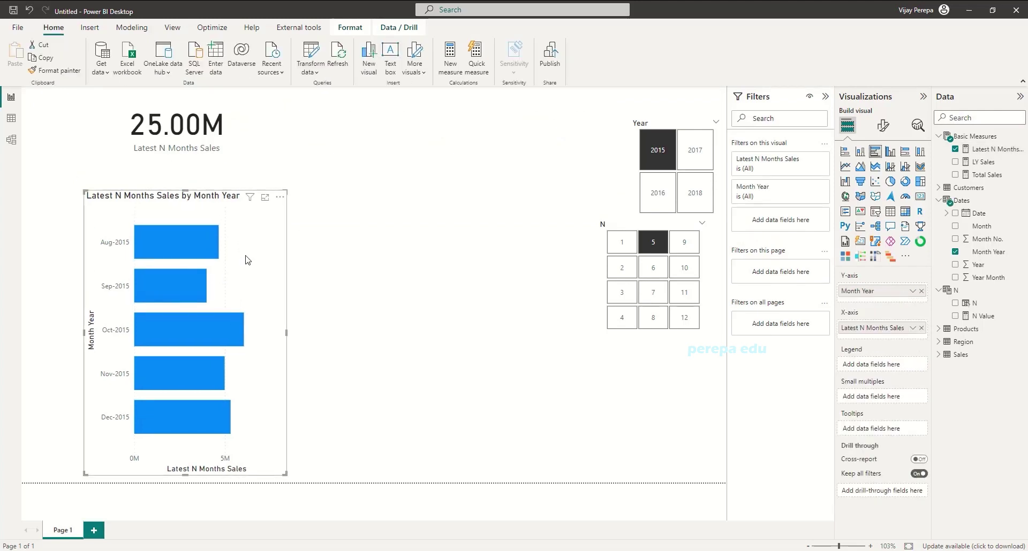
left_click_drag(248, 260, 248, 250)
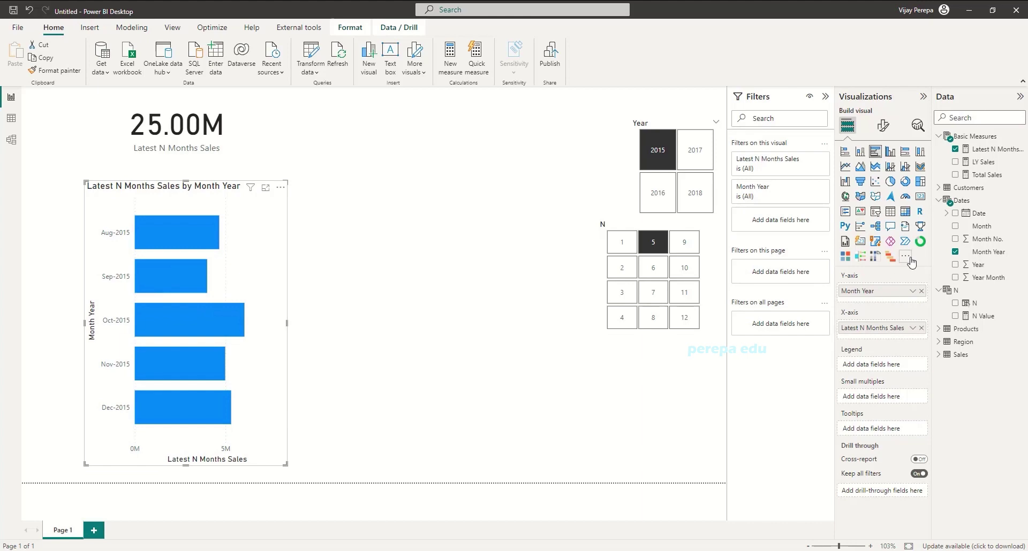
left_click(883, 127)
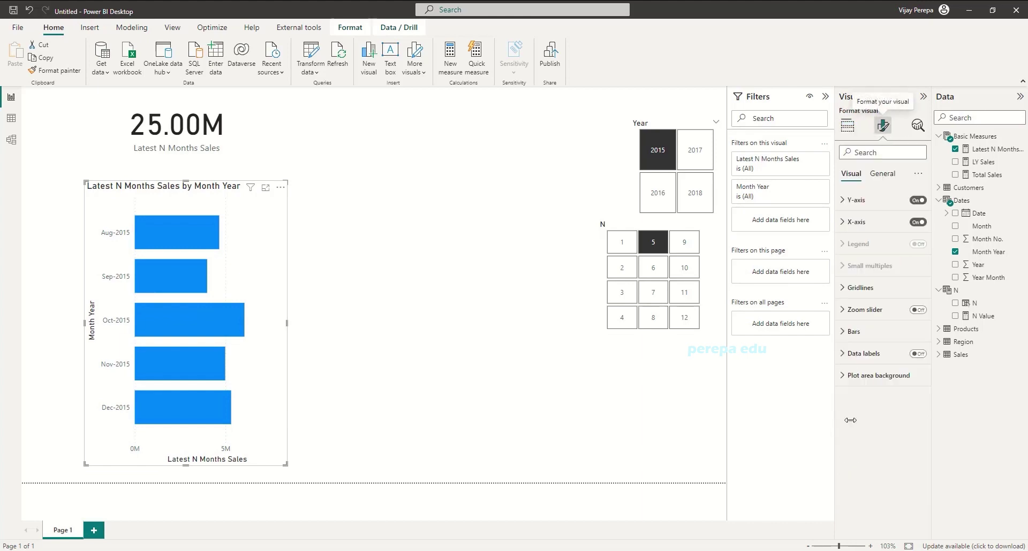
left_click(918, 354)
left_click(881, 353)
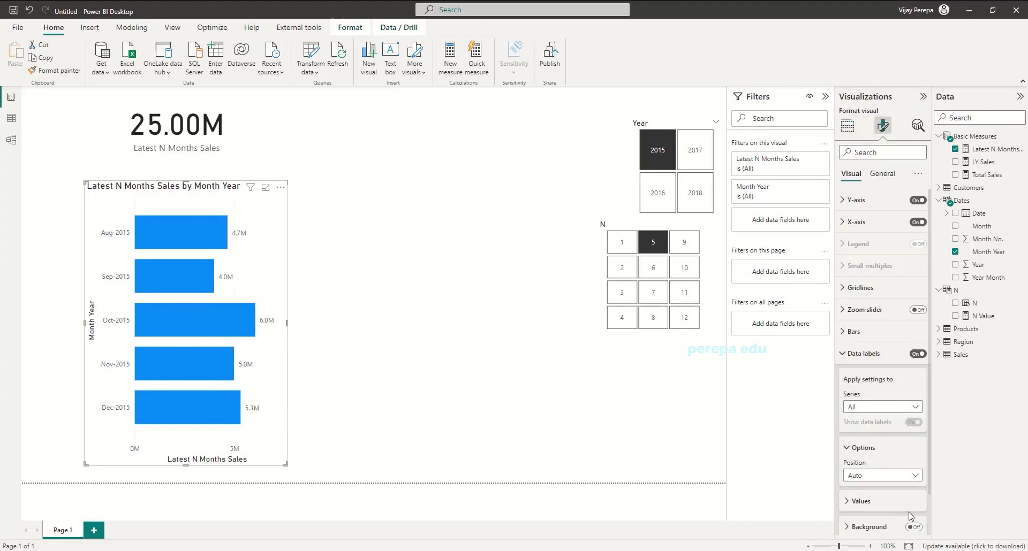
scroll(910, 516, "down", 1)
left_click(867, 455)
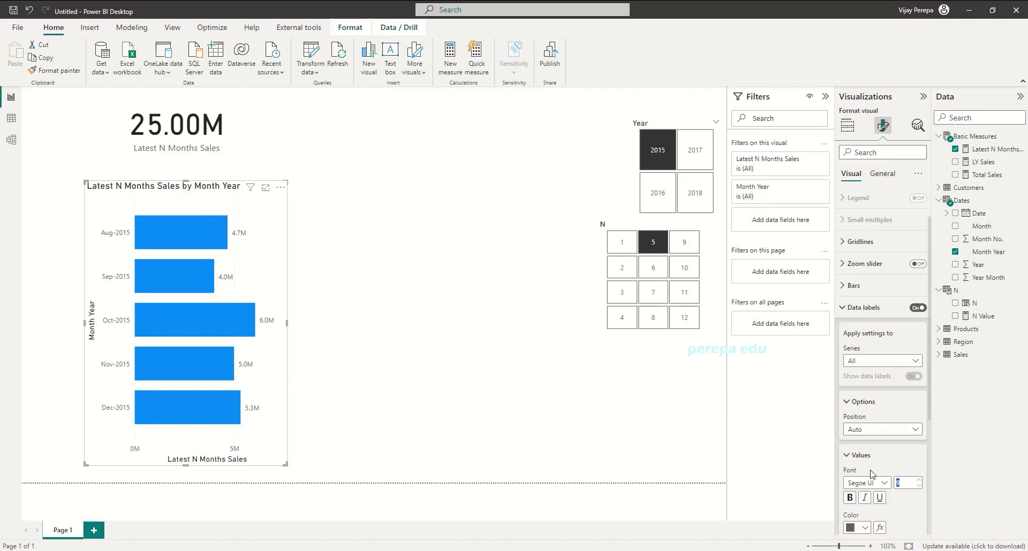
type("15")
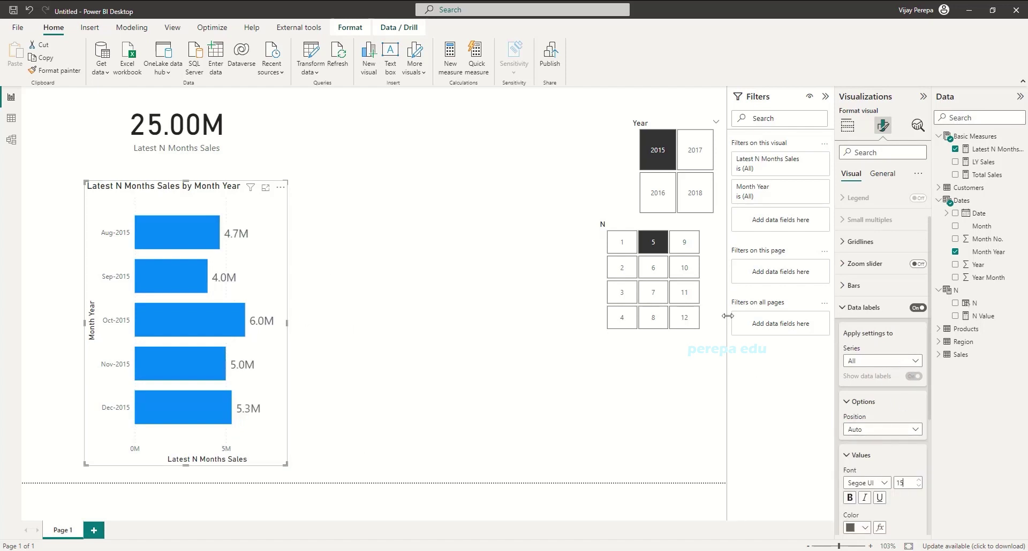
left_click(622, 242)
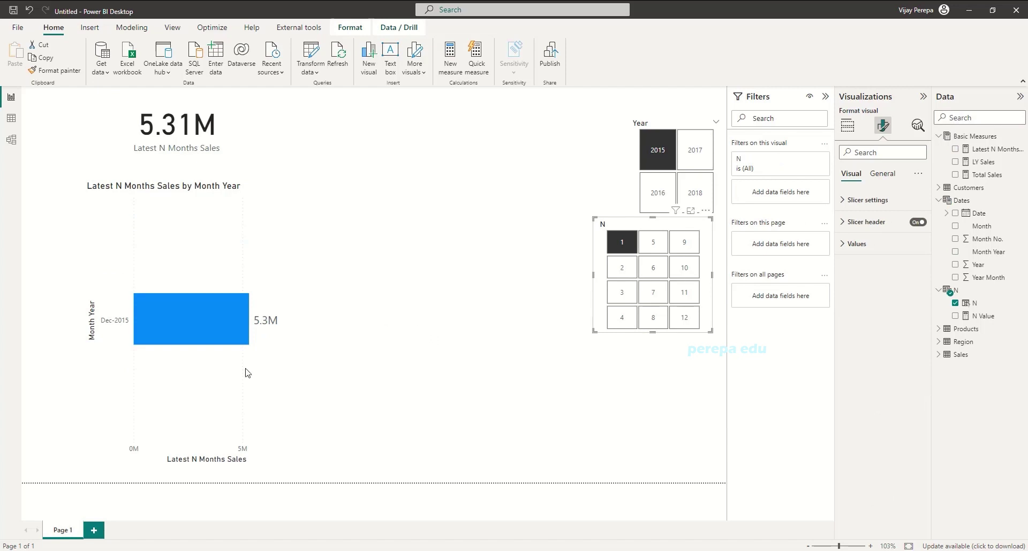
- Pick 2 in the N slicer so only Nov-2015 and Dec-2015 show, then select the 10.30M card
left_click(636, 268)
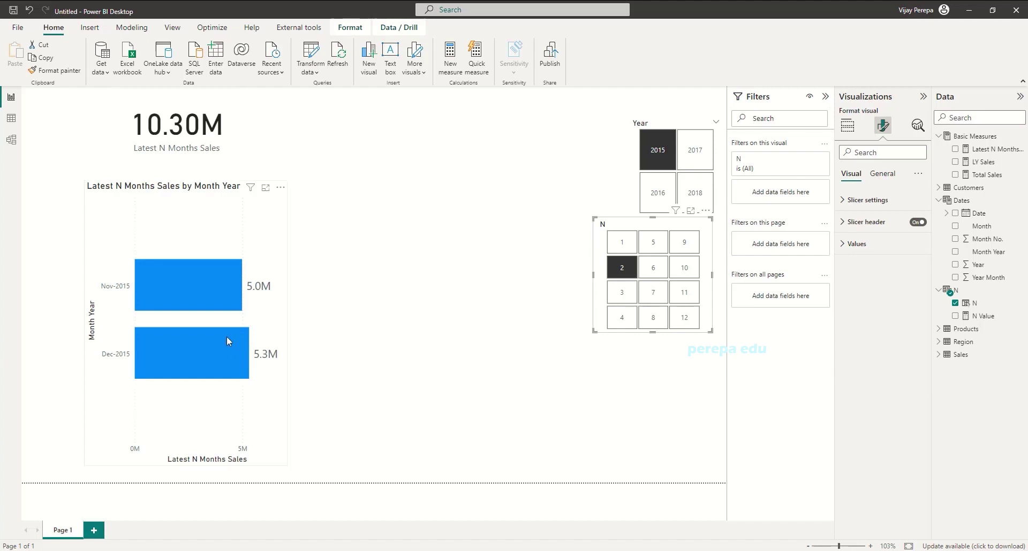
left_click(227, 144)
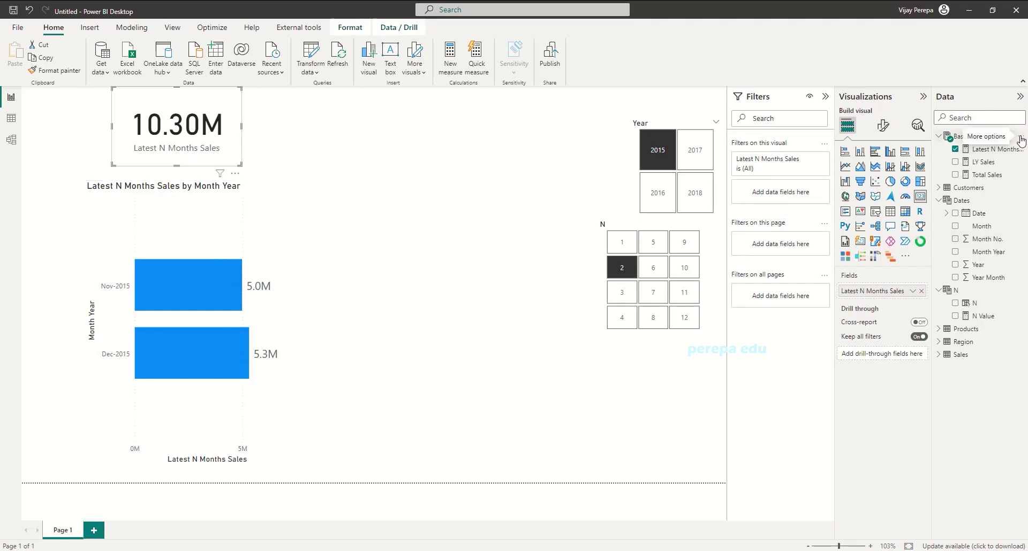
- Create the Basic Measures measure Latest % = DIVIDE([Latest N Months Sales],[Total Sales])
left_click(1019, 137)
left_click(991, 155)
type("Latest ")
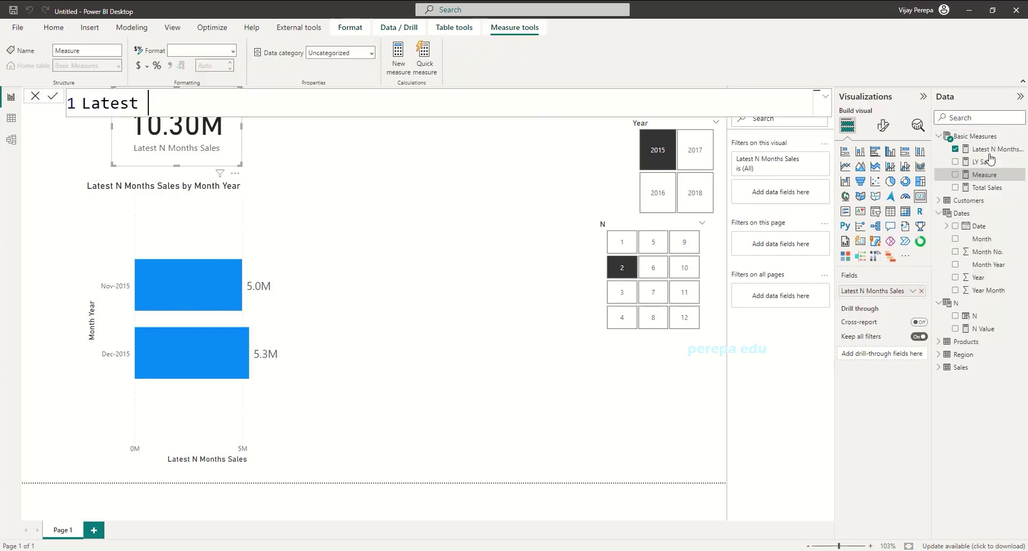
type("% =")
key("shift+Return")
type("DIVIDE(las")
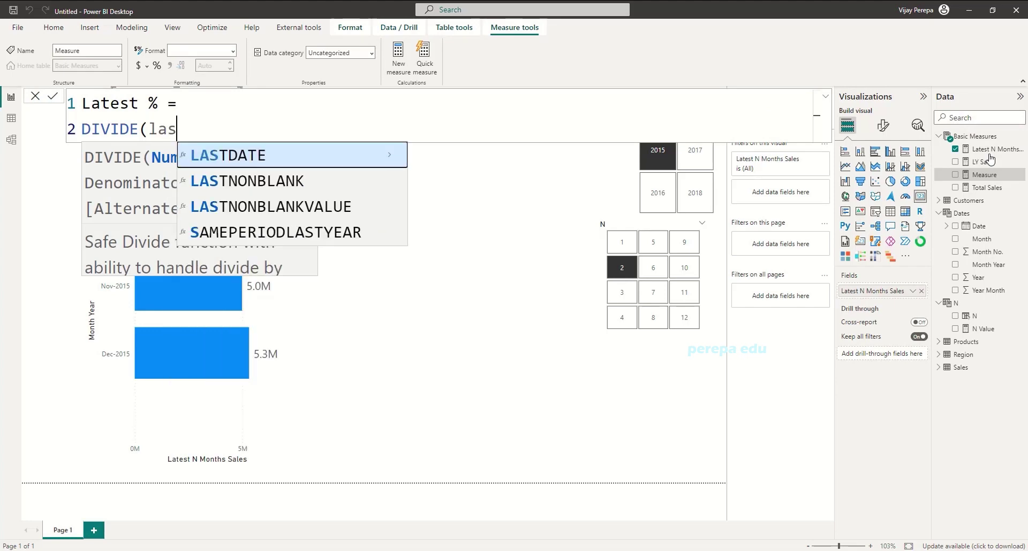
key("BackSpace")
key("BackSpace")
key("BackSpace")
type("[lates")
key("Tab")
type(",tt")
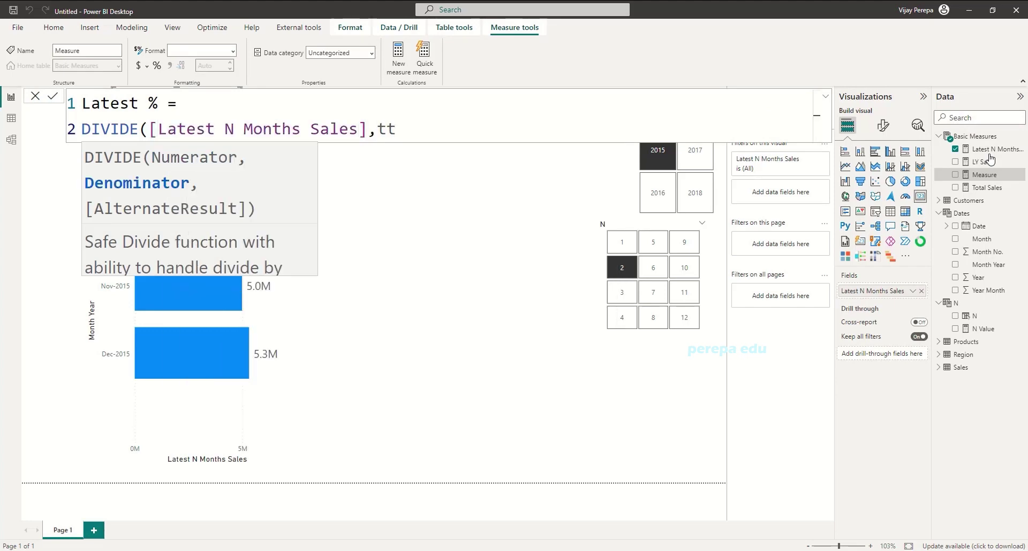
key("Tab")
type(")")
key("Return")
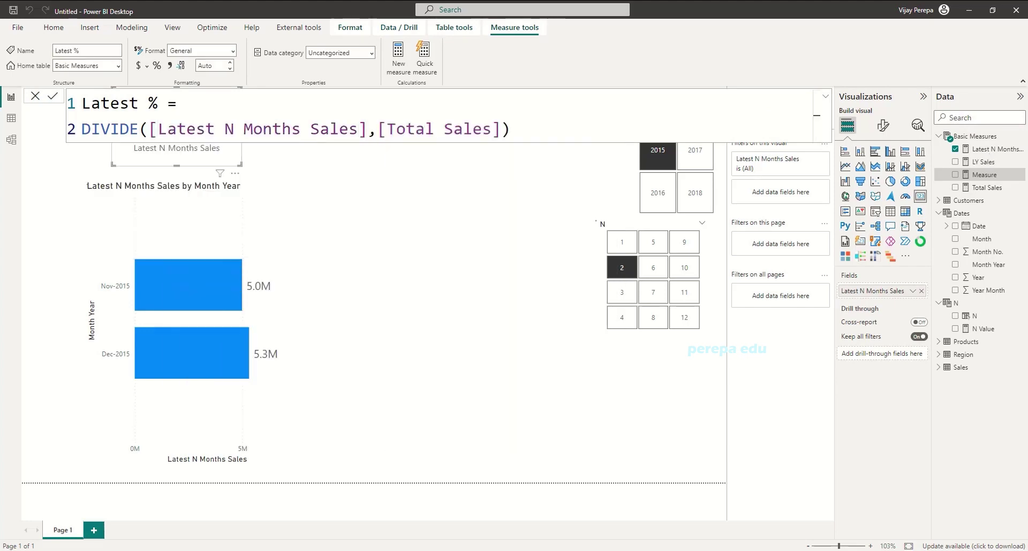
- Add a new card beside the 10.30M card that shows Latest % at 17.87%
left_click(367, 286)
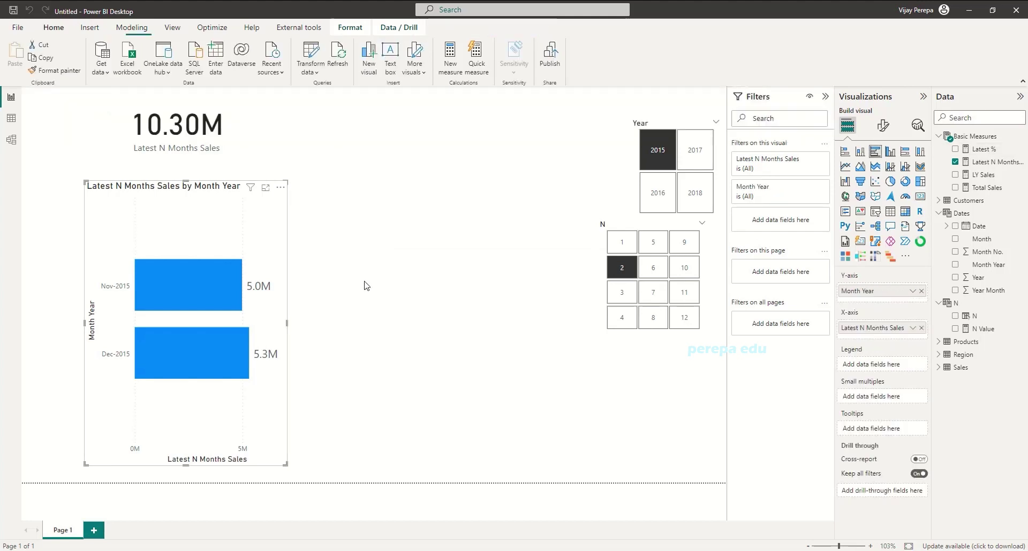
left_click(369, 59)
left_click_drag(113, 138, 379, 150)
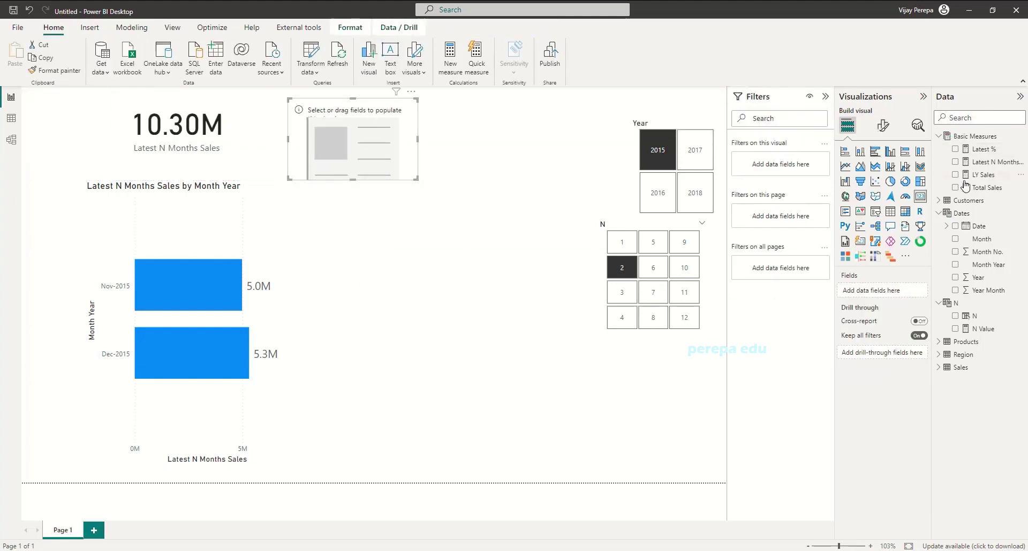
left_click(997, 162)
left_click_drag(983, 149, 397, 167)
left_click(207, 242)
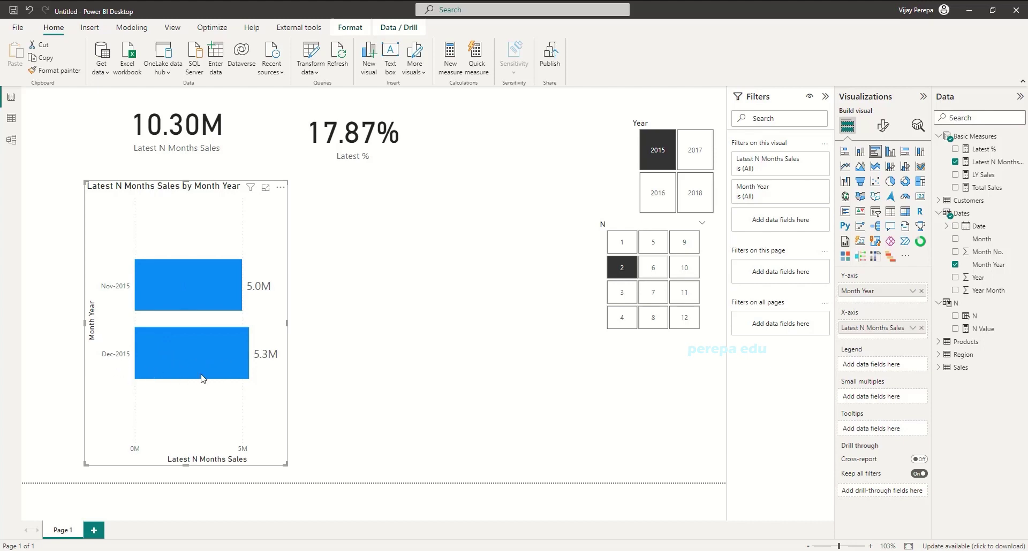
mouse_move(184, 297)
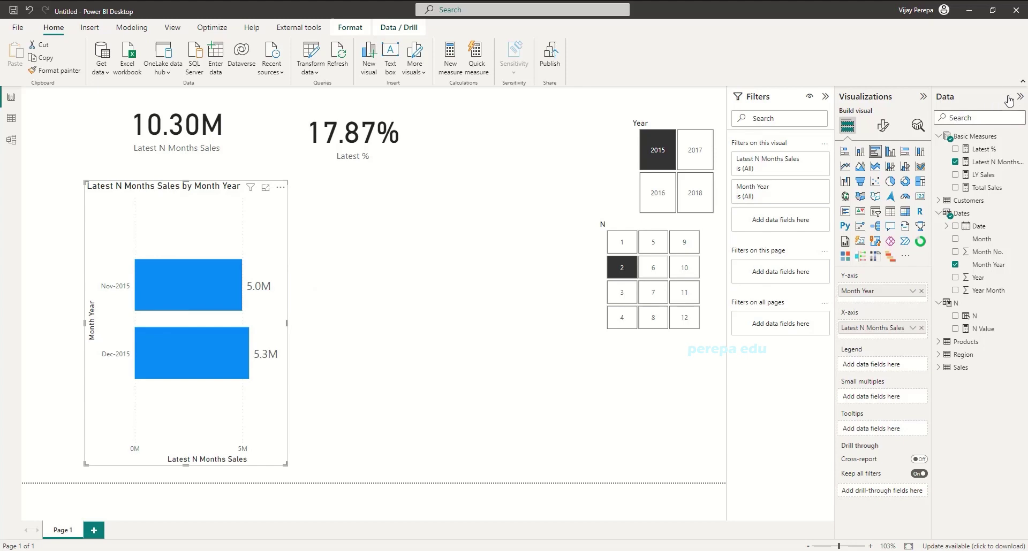
- Start a Custom Label measure with var pmsales = CALCULATE([Total Sales], DATEADD(Dates[Date],-1,MONTH))
right_click(1016, 139)
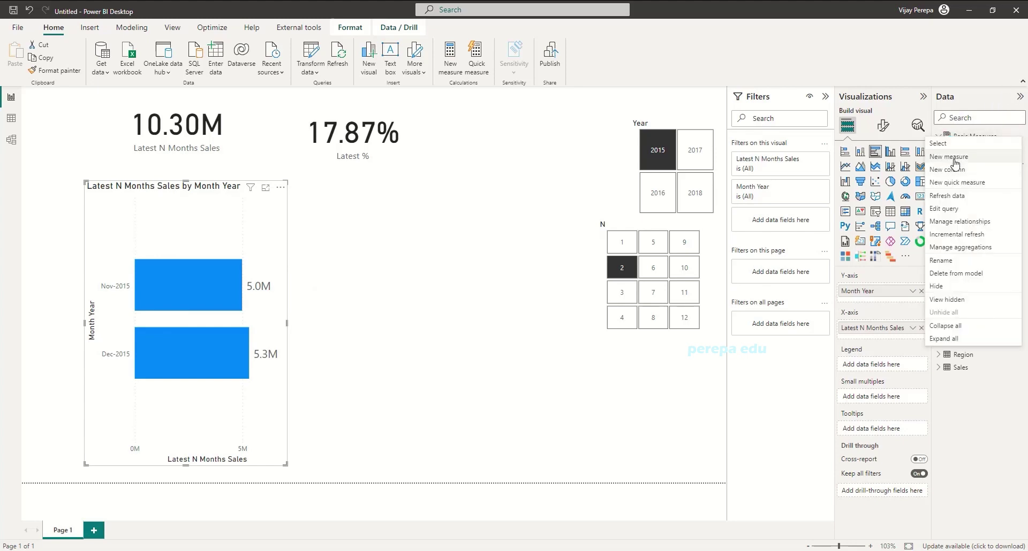
left_click(949, 156)
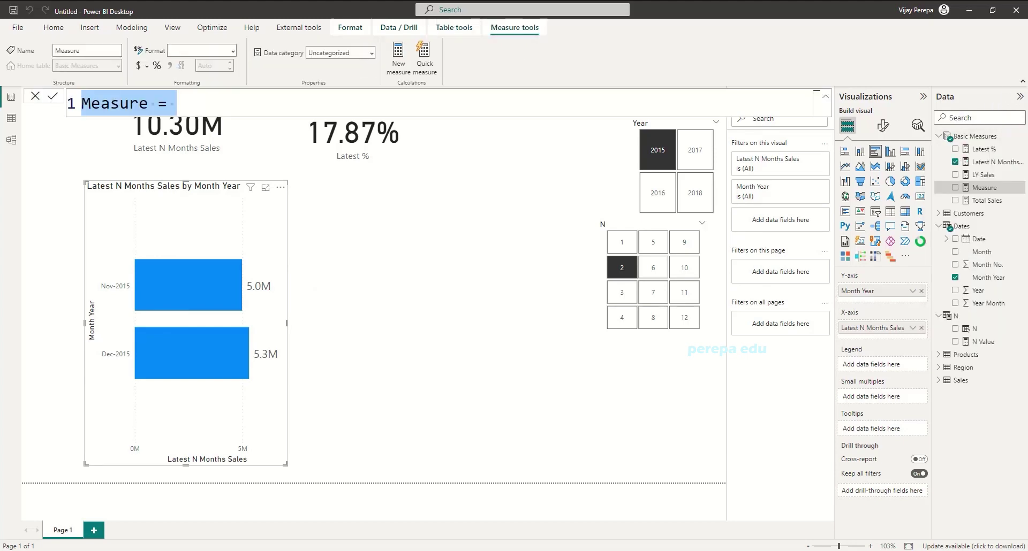
type("Custom Lab")
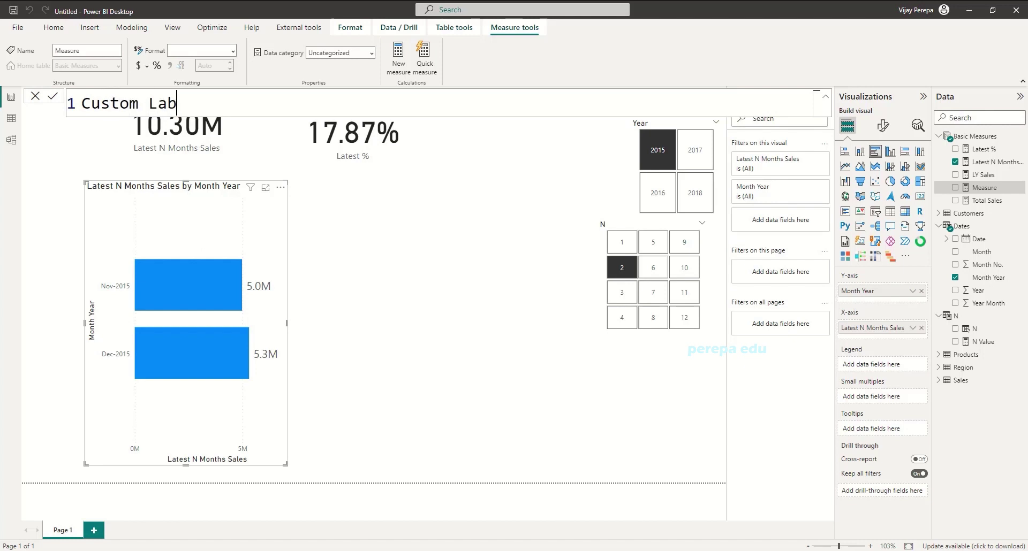
type("el =")
key("shift+Return")
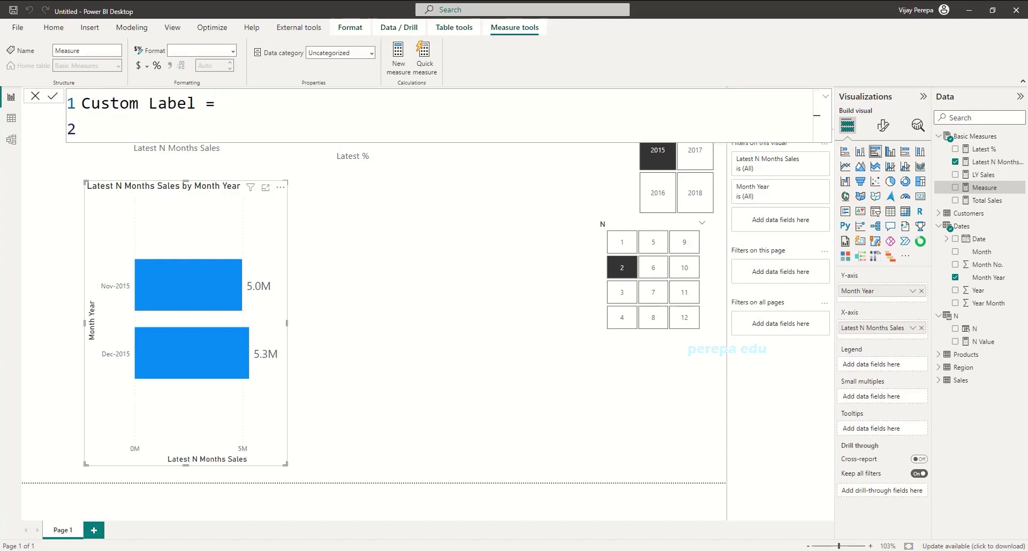
type("var")
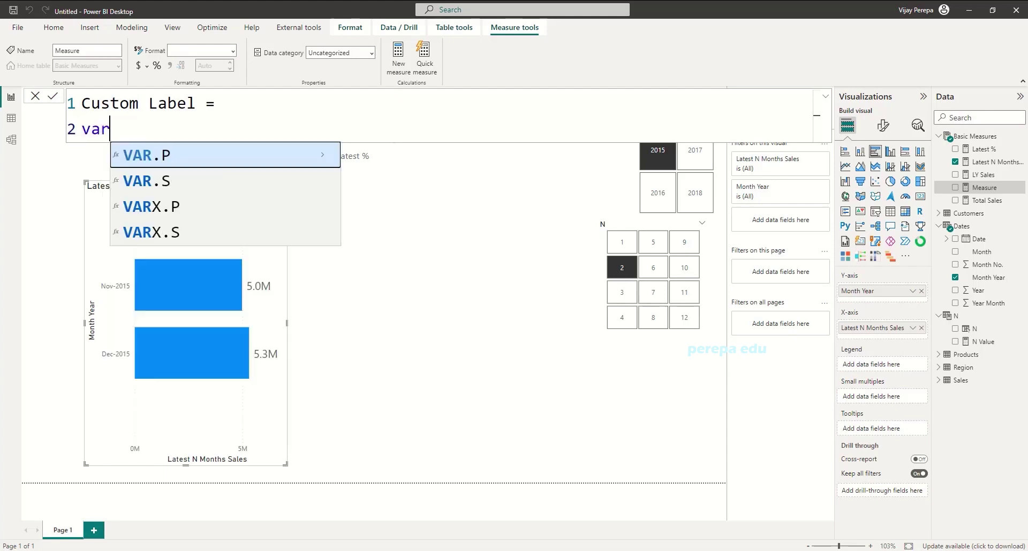
type(" pmsales ")
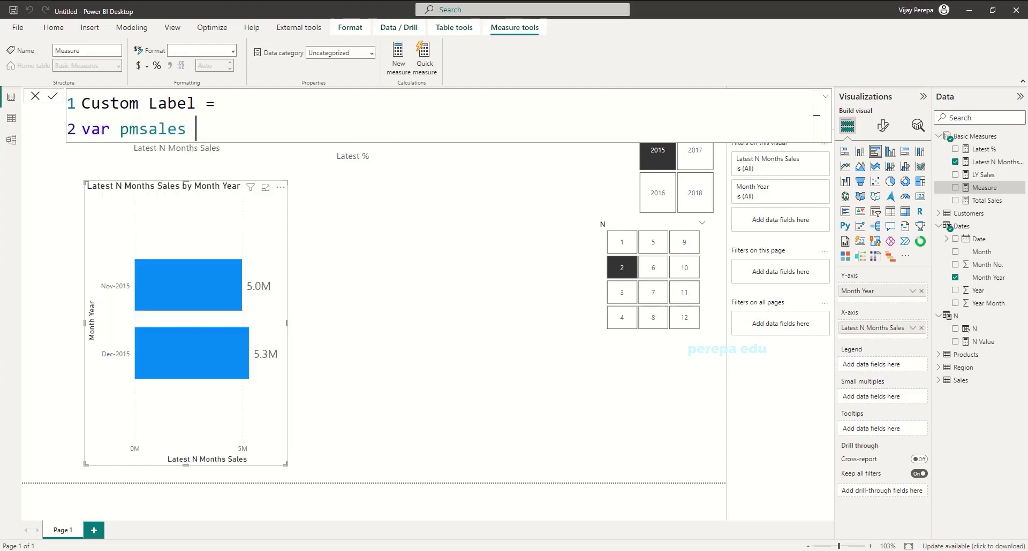
type("= CALCULATE(tt")
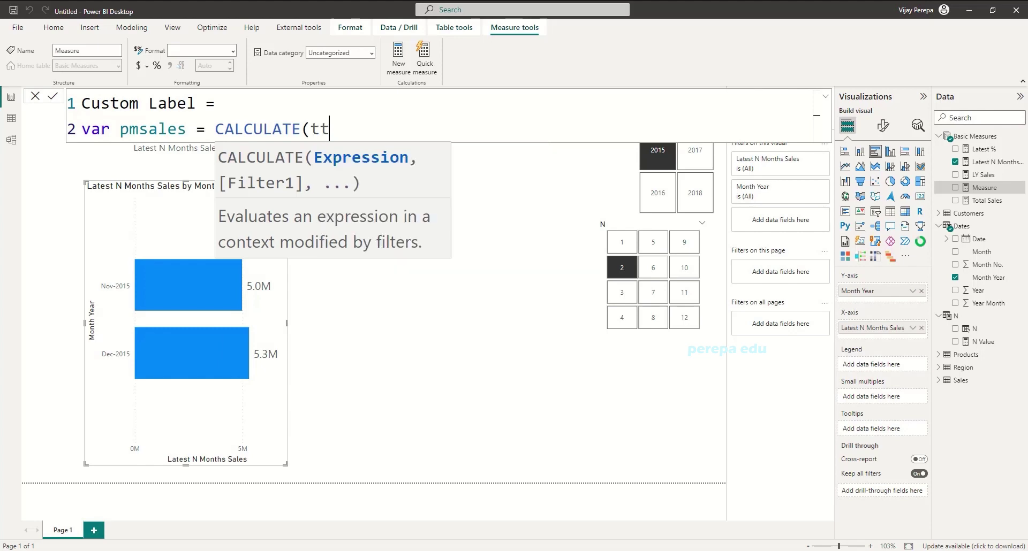
key("BackSpace")
type("ot")
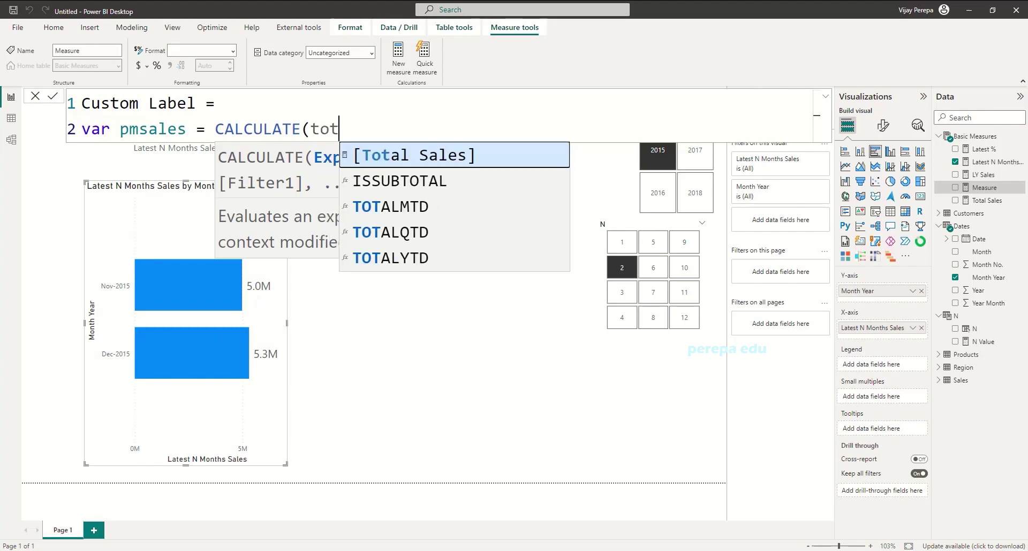
key("Tab")
type(",date")
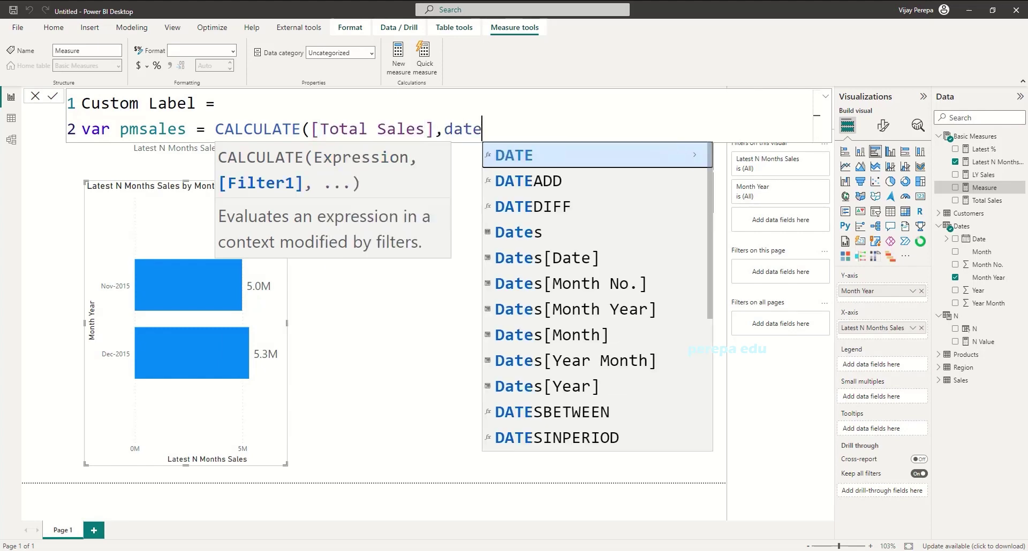
key("Down")
key("Tab")
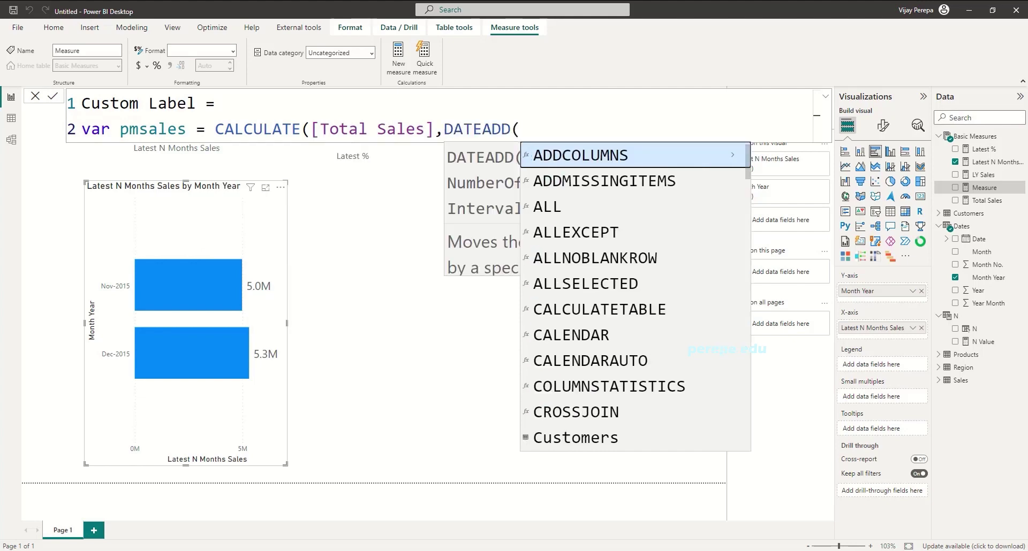
type("date")
key("Down")
key("Down")
key("Tab")
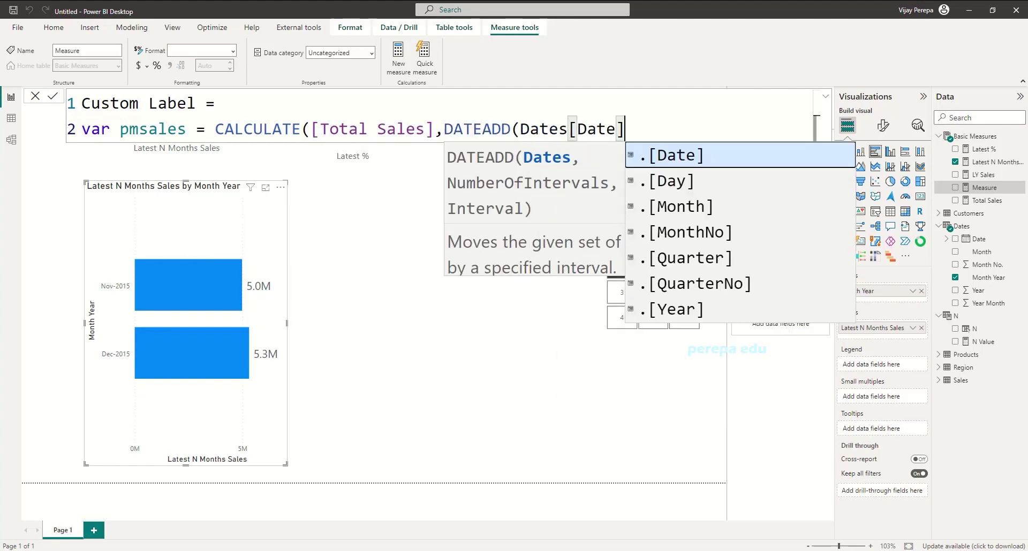
type(",-1,")
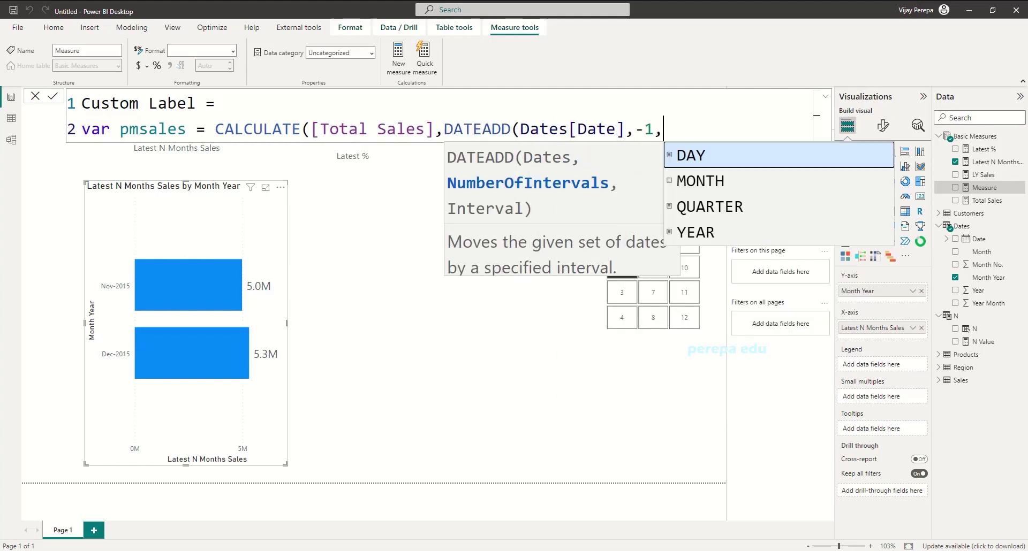
type("mon")
key("Tab")
type("))")
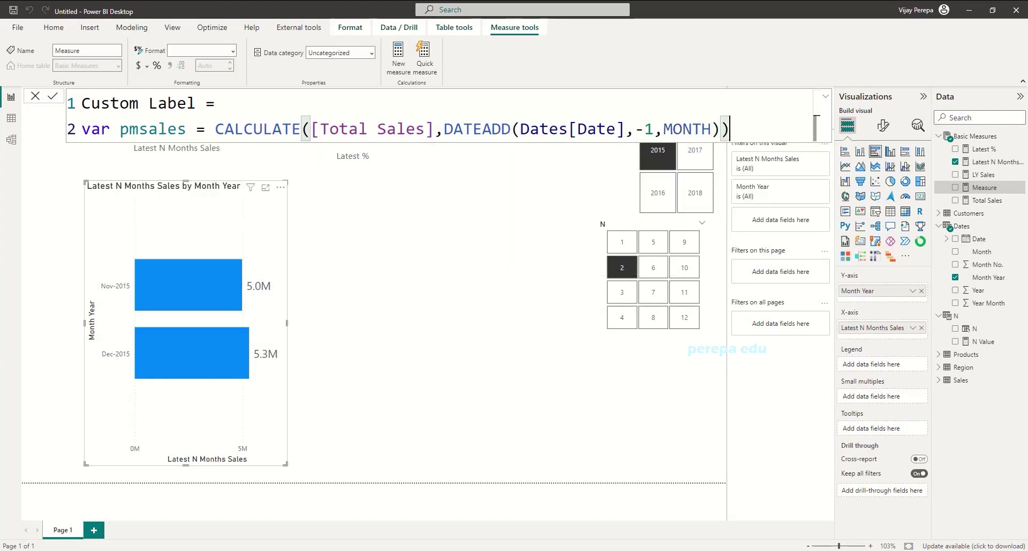
- Add var mom = DIVIDE([Total Sales]-pmsales, pmsales) and a return line
key("shift+Return")
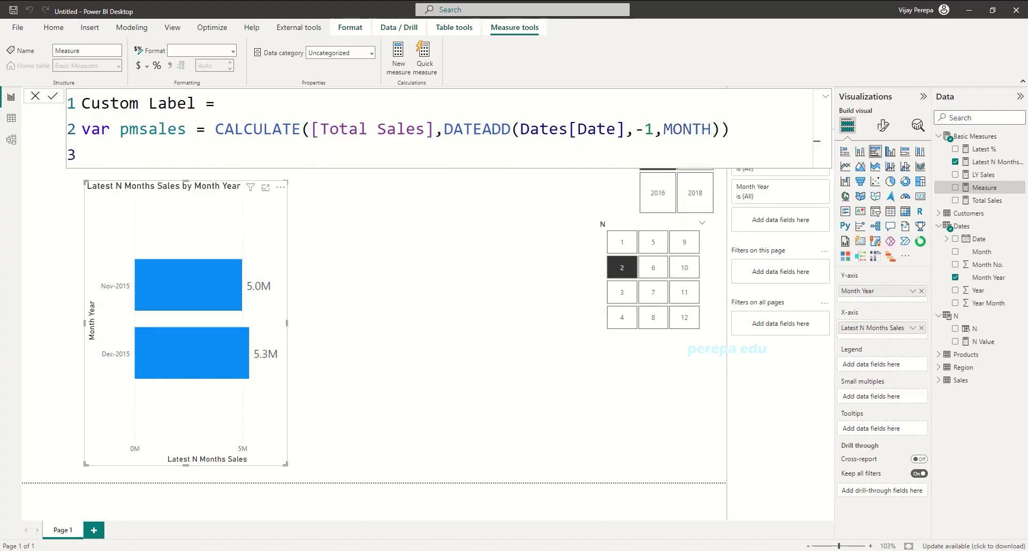
type("var mlm")
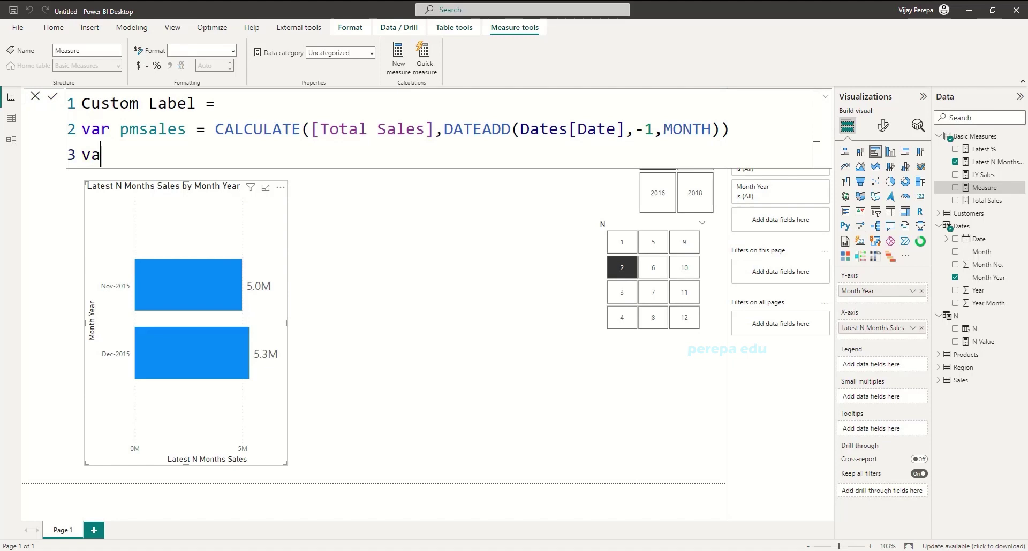
key("BackSpace")
key("BackSpace")
type("om = divi")
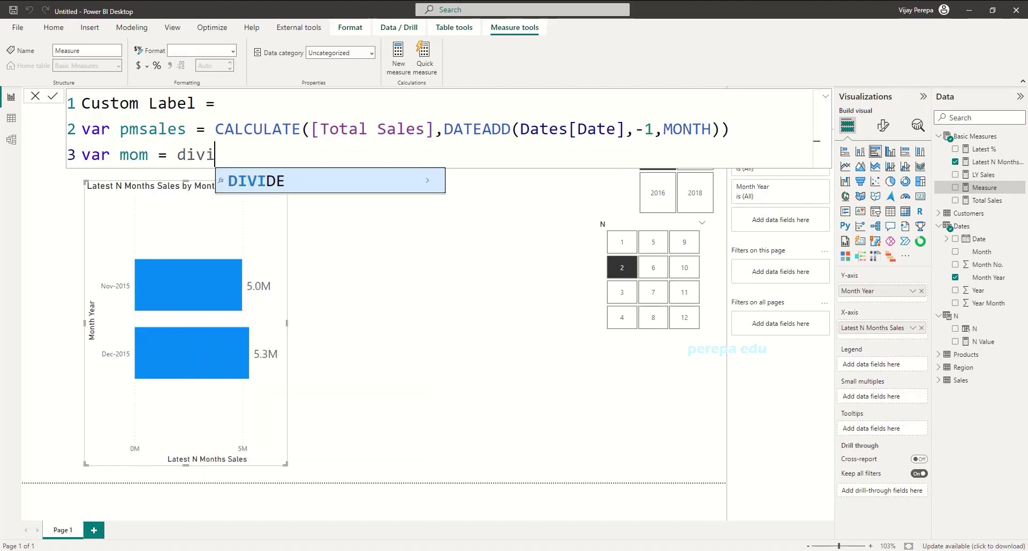
key("Tab")
type("tot")
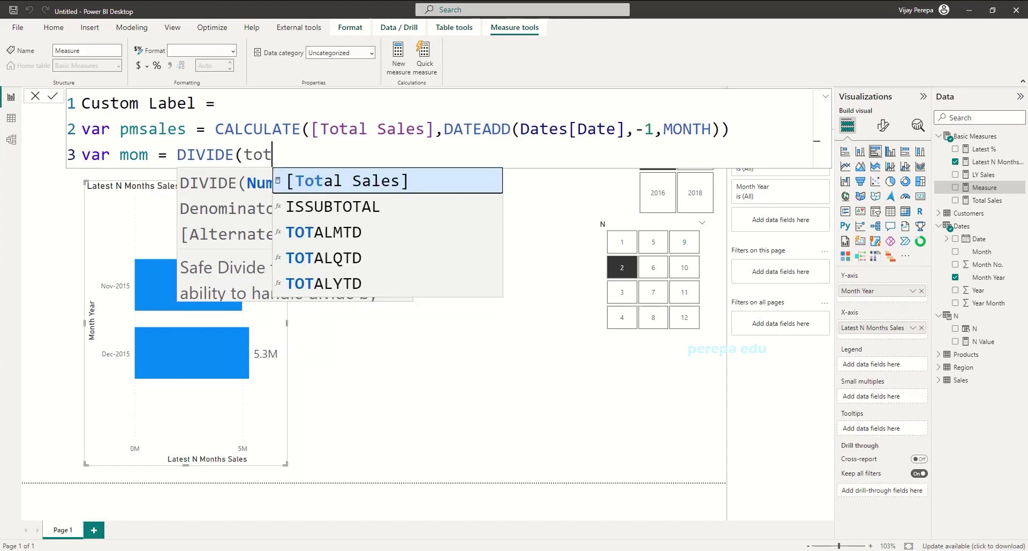
key("Tab")
type("-")
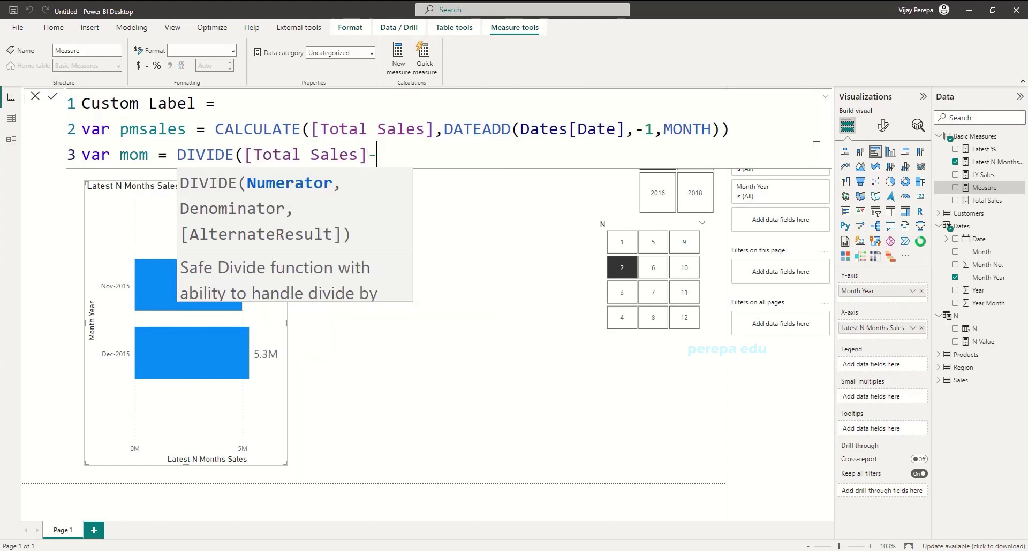
type("-pms")
key("Tab")
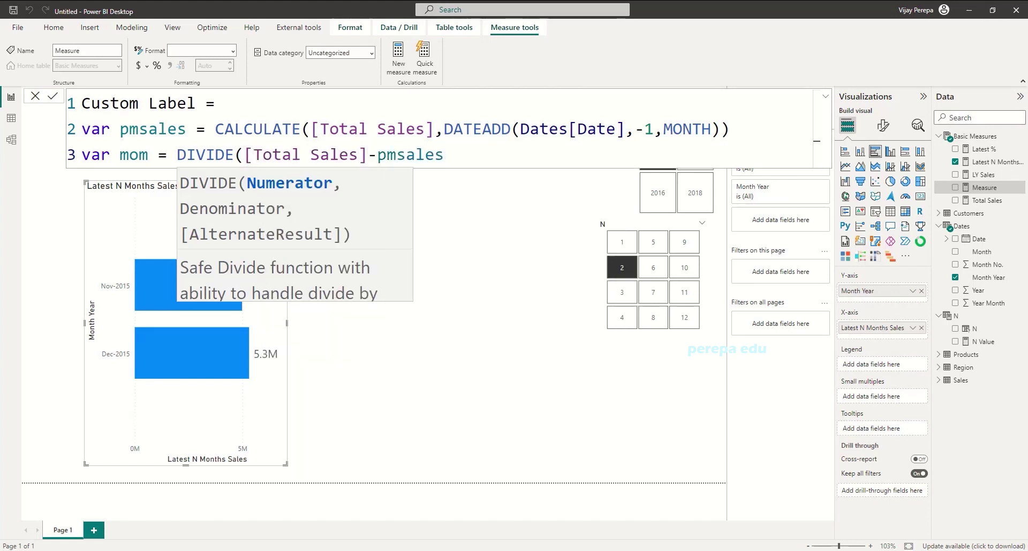
type(",pms")
key("Tab")
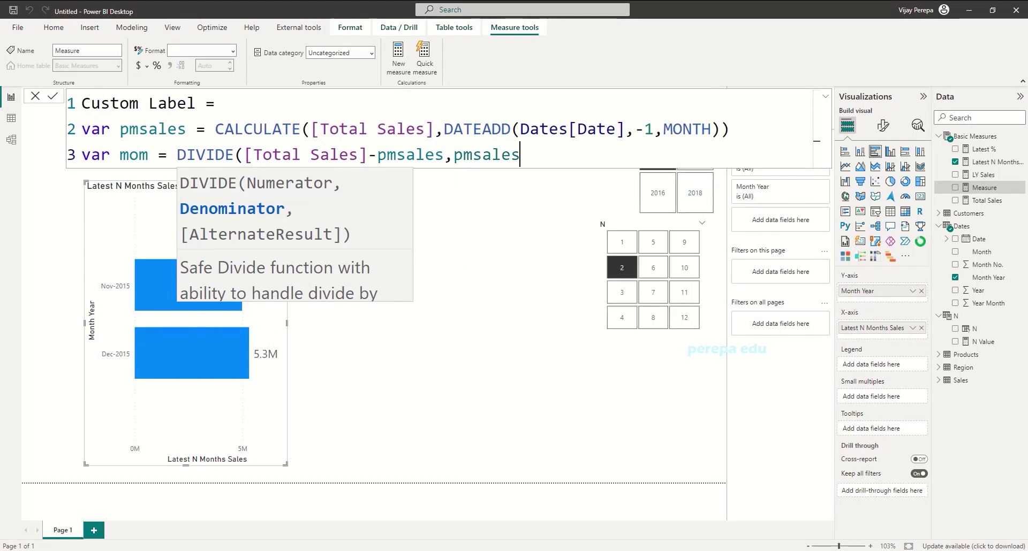
type(")")
key("shift+Return")
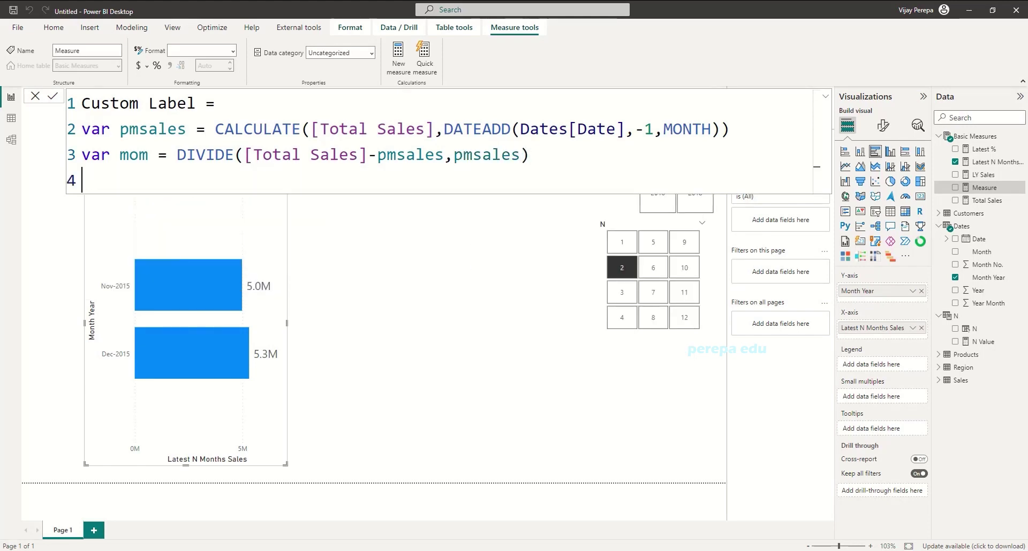
type("retrun")
key("BackSpace")
key("BackSpace")
key("BackSpace")
type("urn")
key("shift+Return")
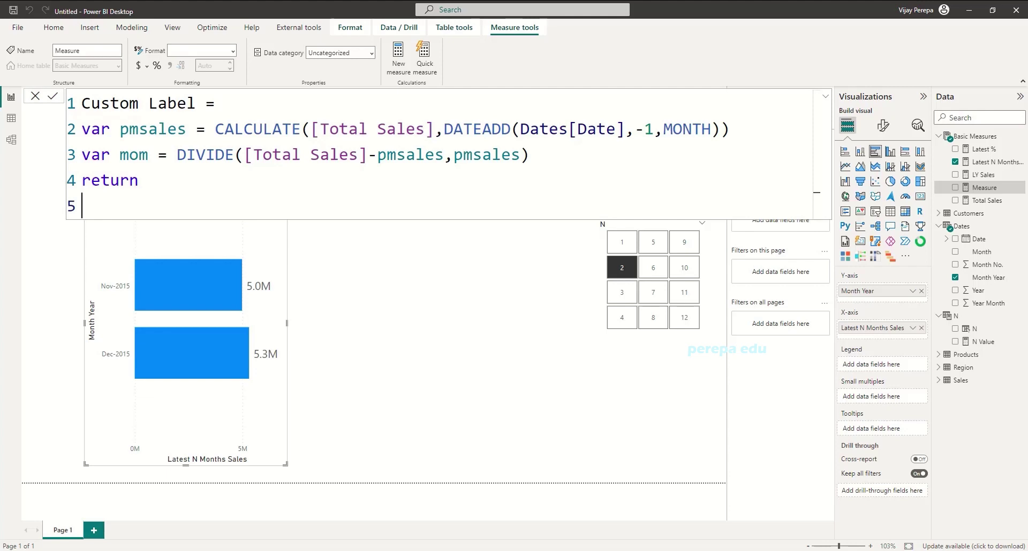
- Begin the return as IF(mom<0, followed by a quoted red down-arrow emoji
type("IF(")
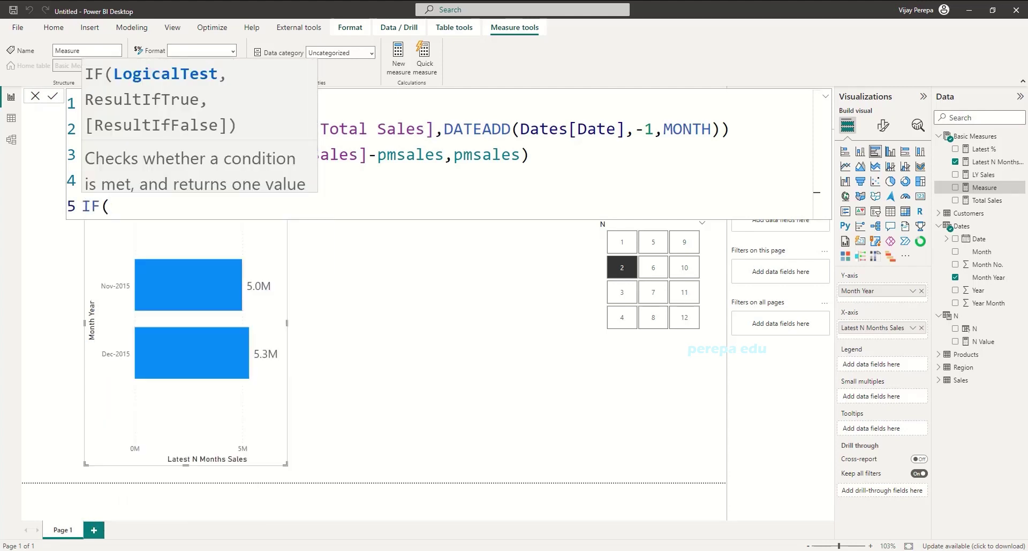
type("mom")
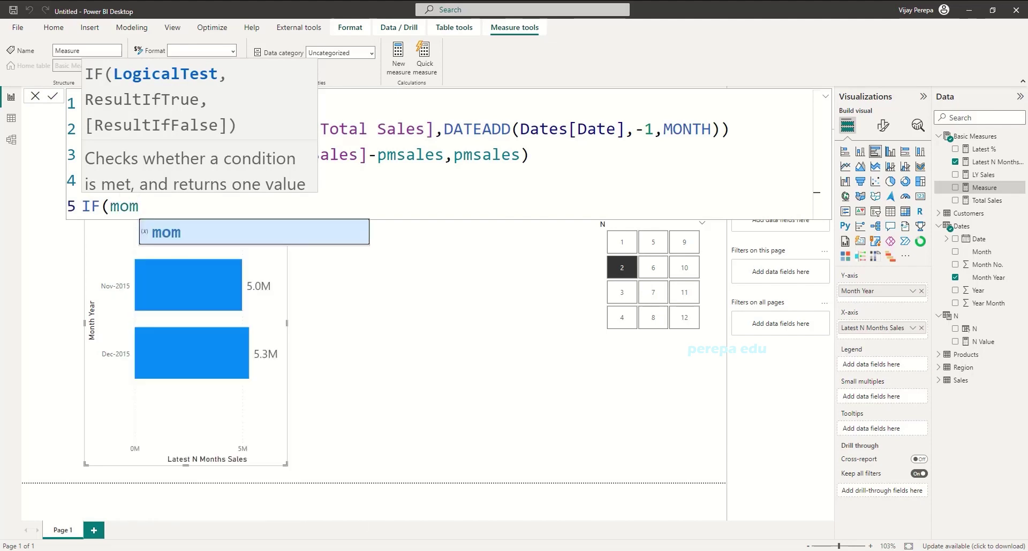
type("<0,")
key("shift+Return")
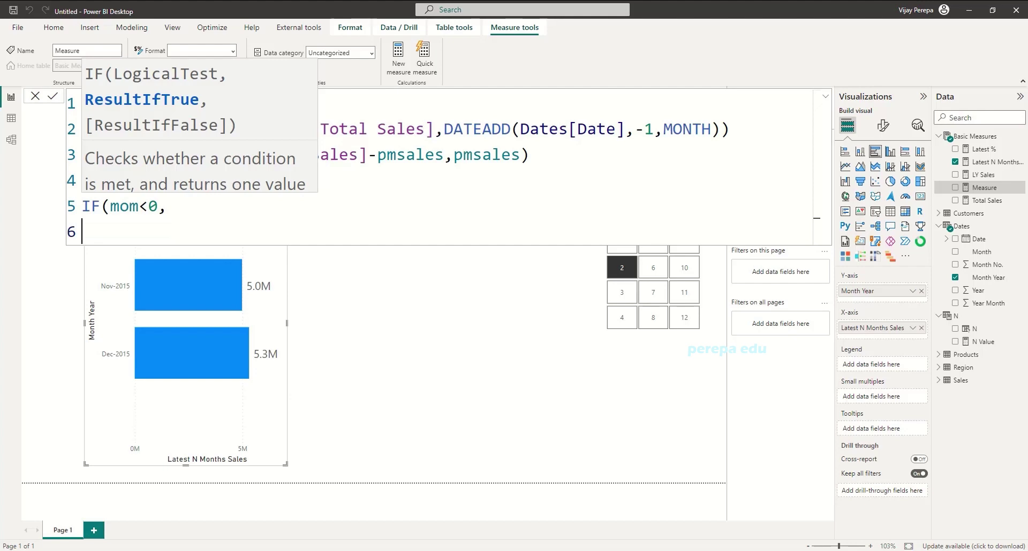
type("\"")
key("super+period")
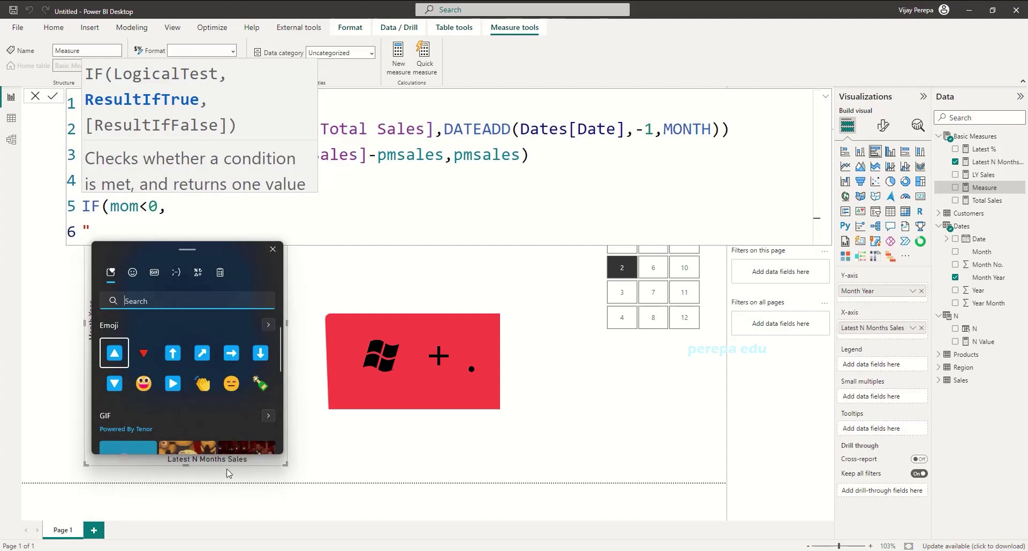
left_click(144, 354)
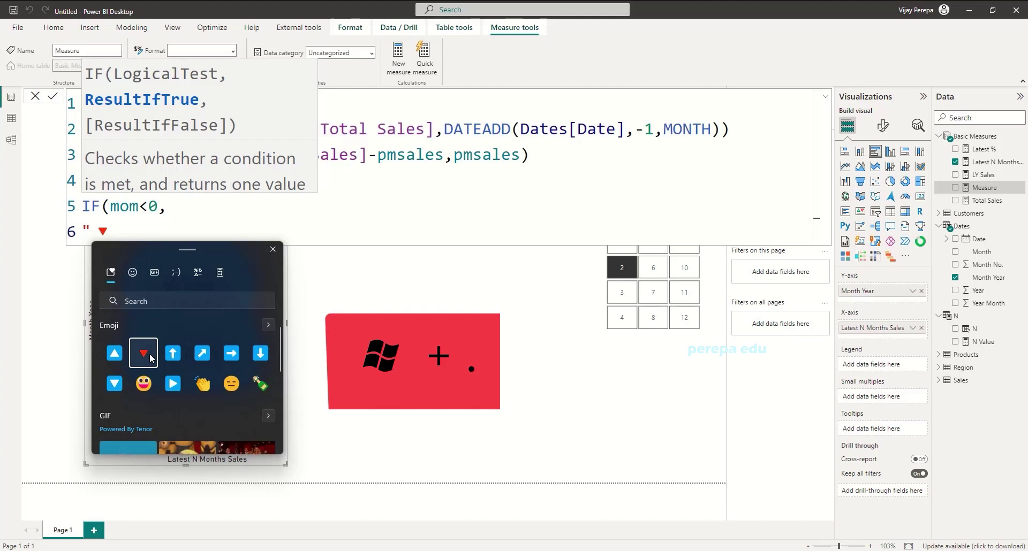
key("Escape")
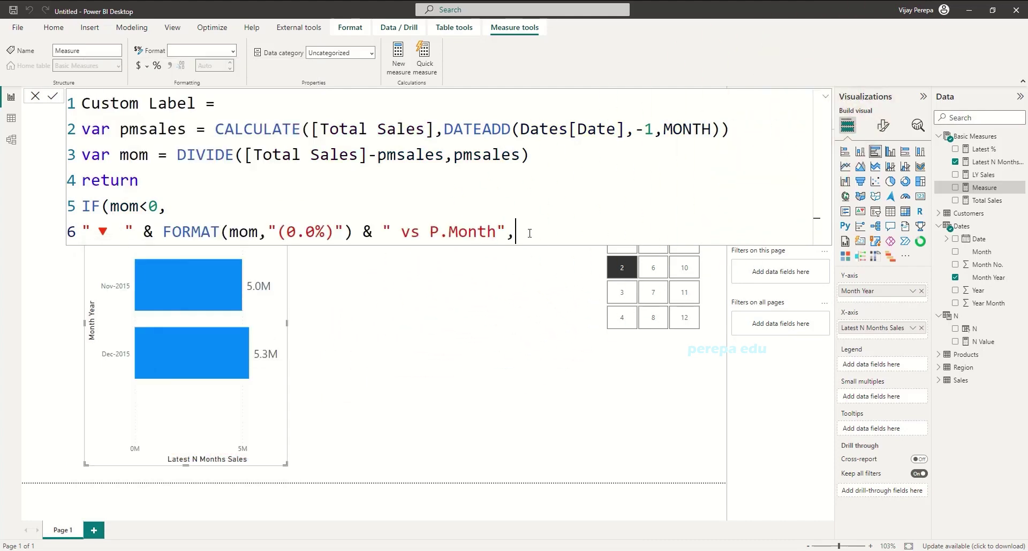
- Duplicate the negative-case line and swap its down arrow for the blue up-arrow emoji
left_click_drag(529, 233, 70, 245)
key("ctrl+c")
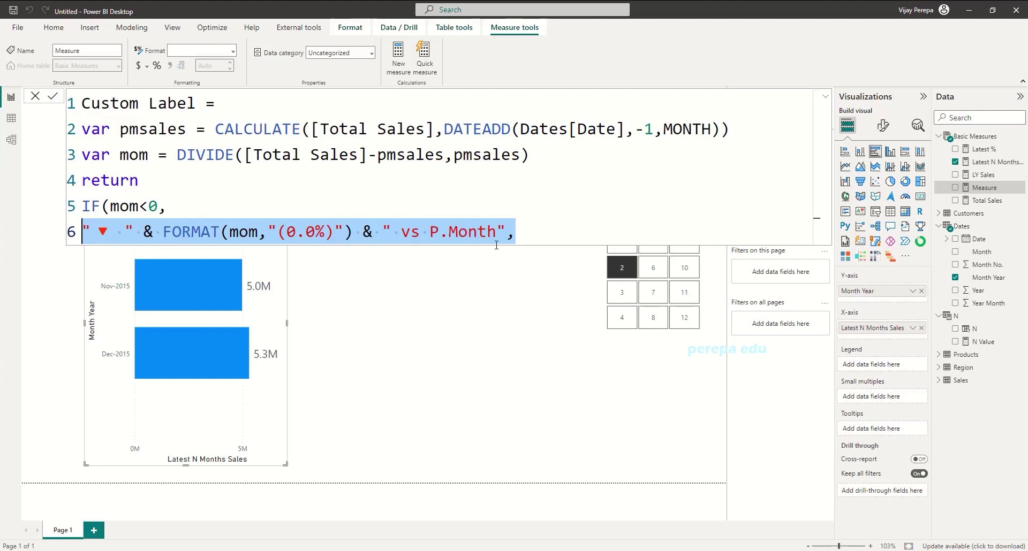
left_click(543, 232)
key("shift+Return")
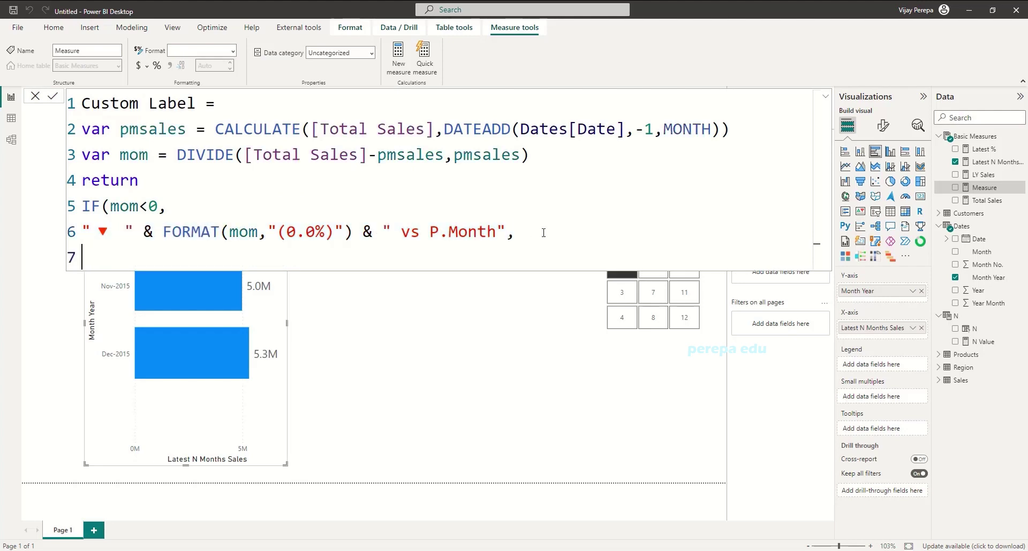
key("ctrl+v")
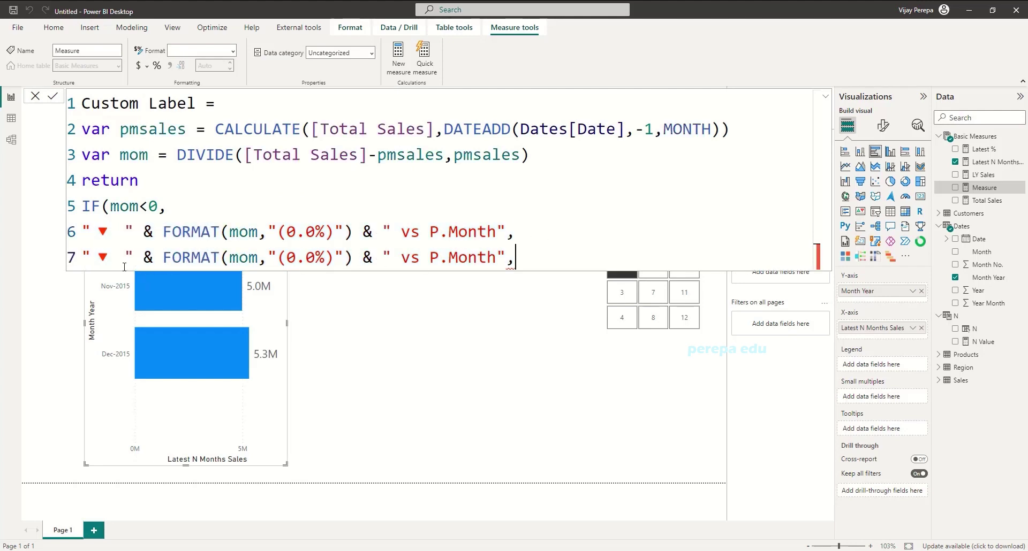
left_click(110, 258)
key("BackSpace")
key("BackSpace")
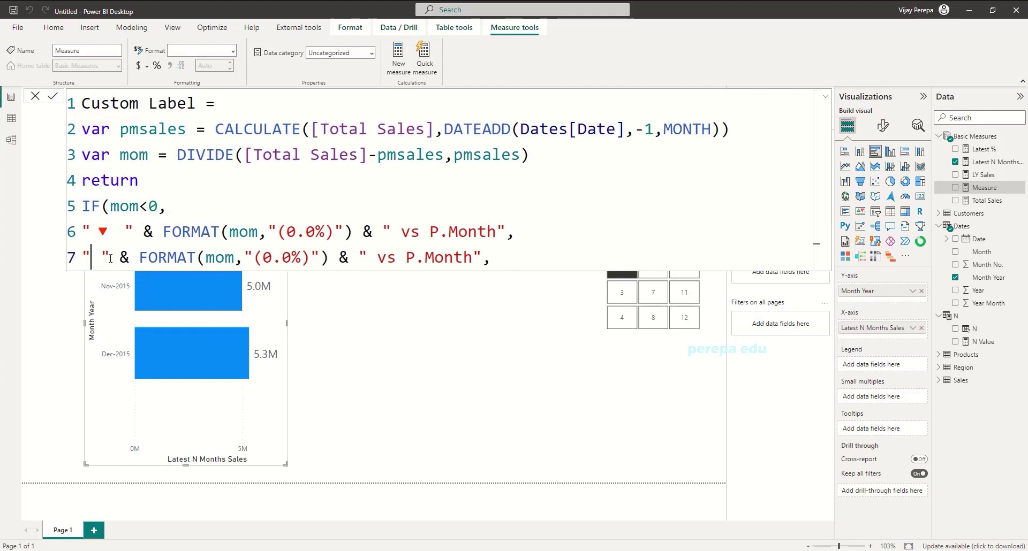
key("super+period")
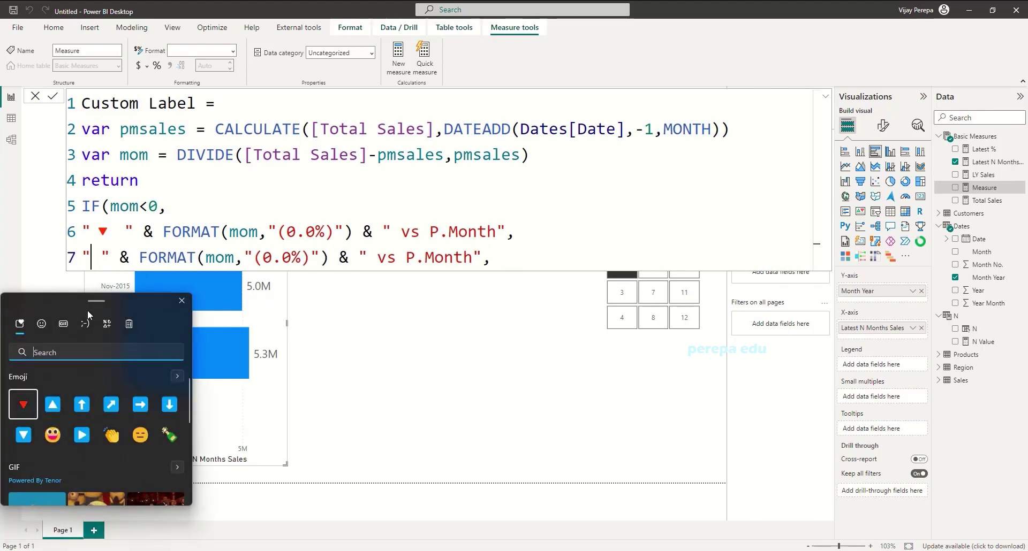
left_click(52, 405)
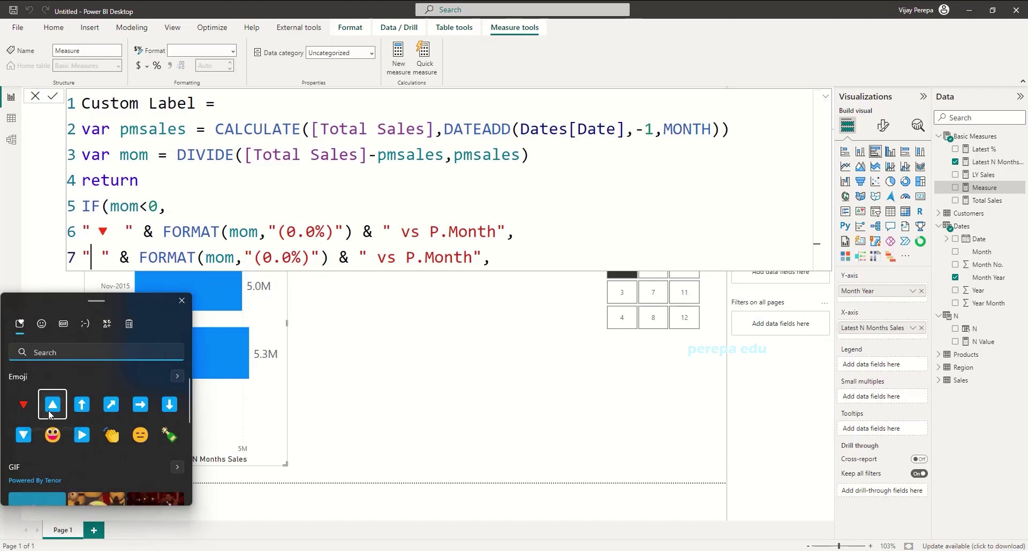
key("Escape")
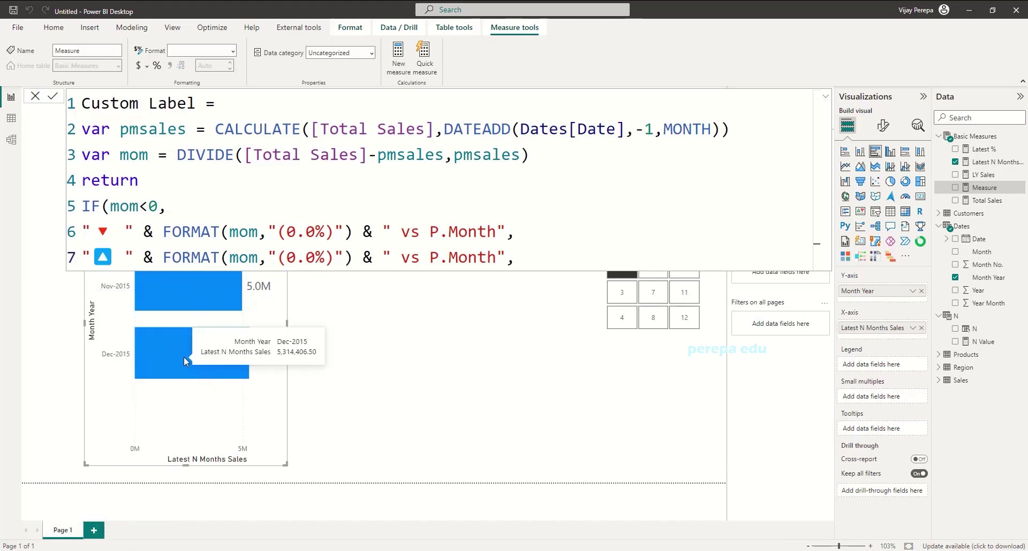
- Change the copied format to "0.0%", close the IF bracket and commit the measure
left_click(288, 257)
key("BackSpace")
left_click(324, 258)
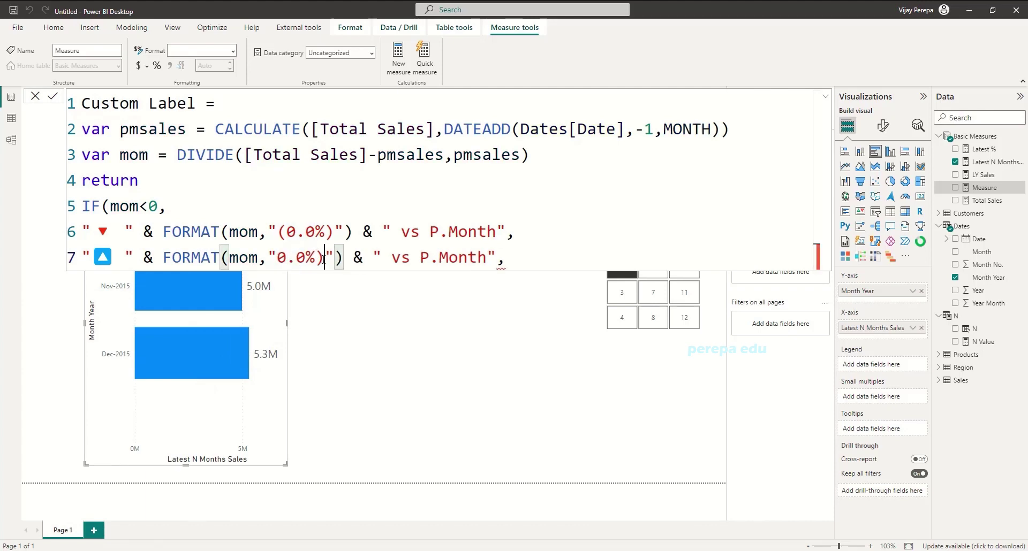
key("BackSpace")
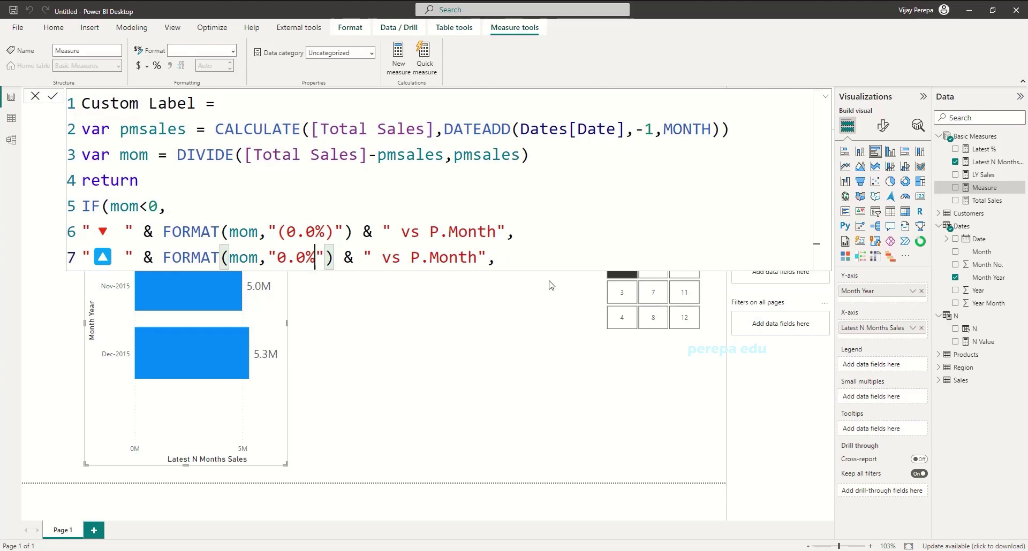
left_click(531, 261)
key("BackSpace")
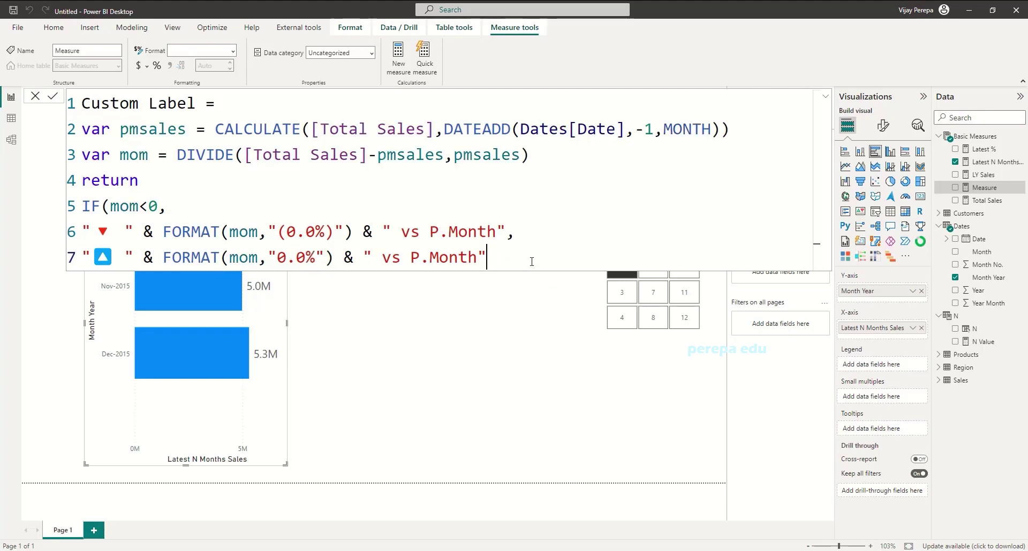
type(")")
key("Return")
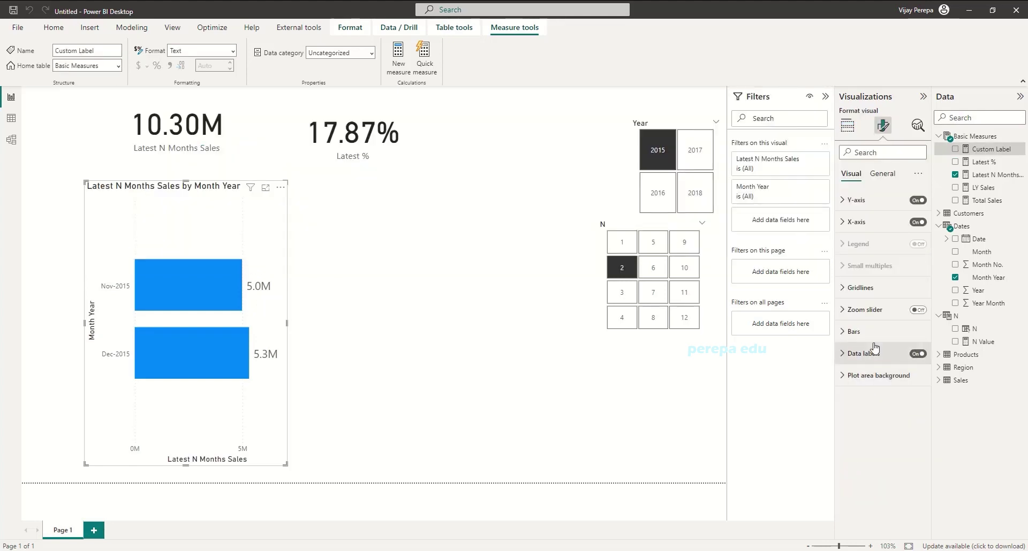
- Turn on a custom data label for the bar chart using Basic Measures > Custom Label
left_click(862, 354)
scroll(862, 354, "down", 1)
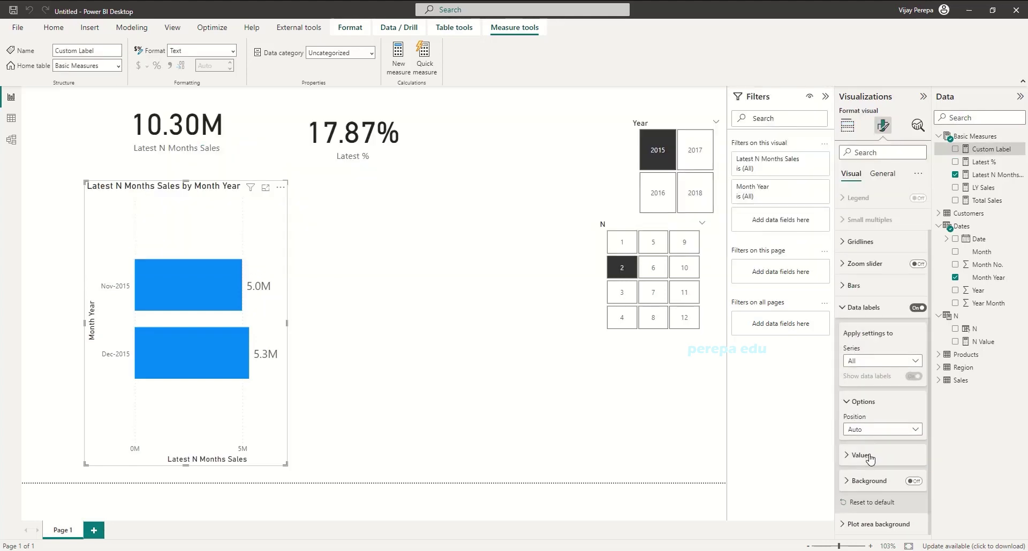
left_click(869, 456)
scroll(867, 455, "down", 4)
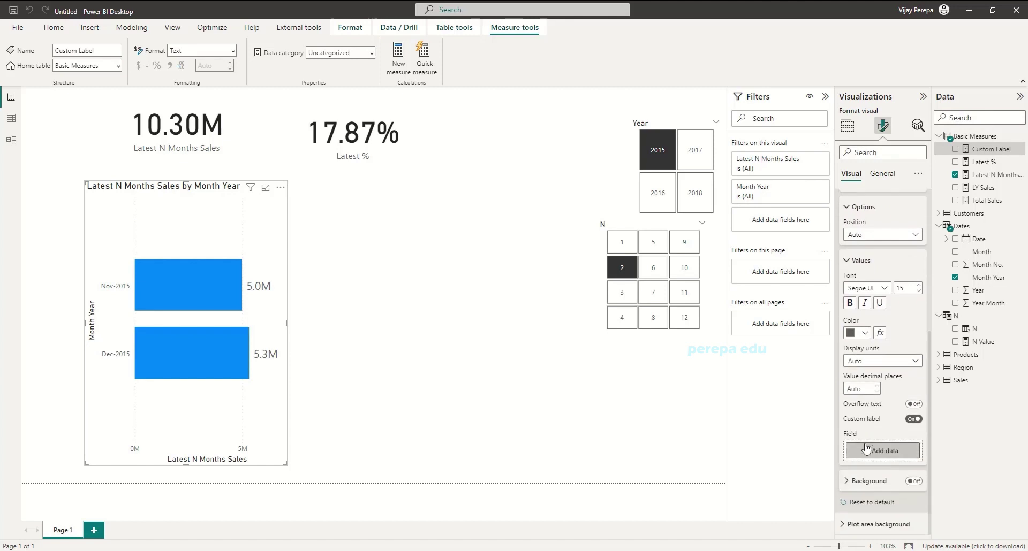
left_click(897, 458)
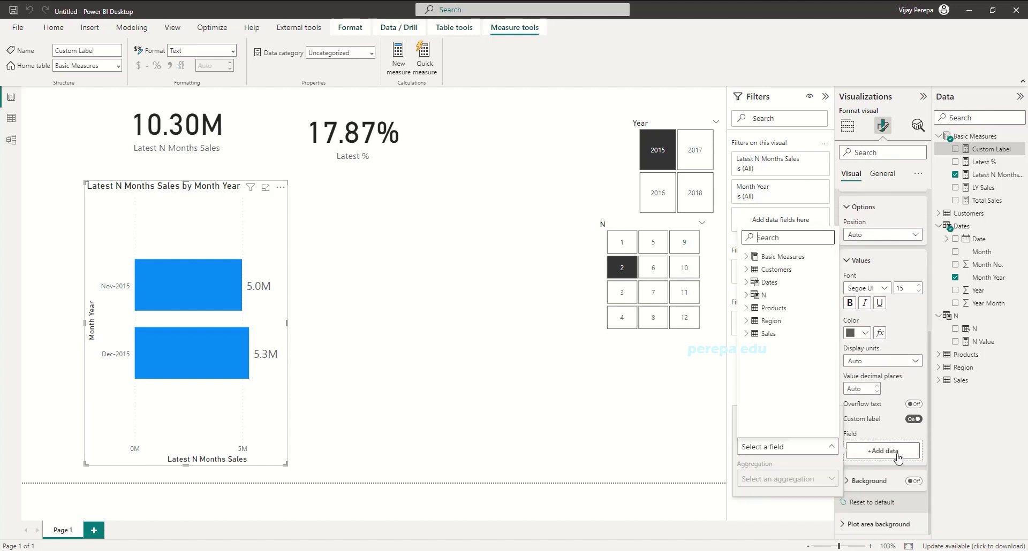
left_click(747, 258)
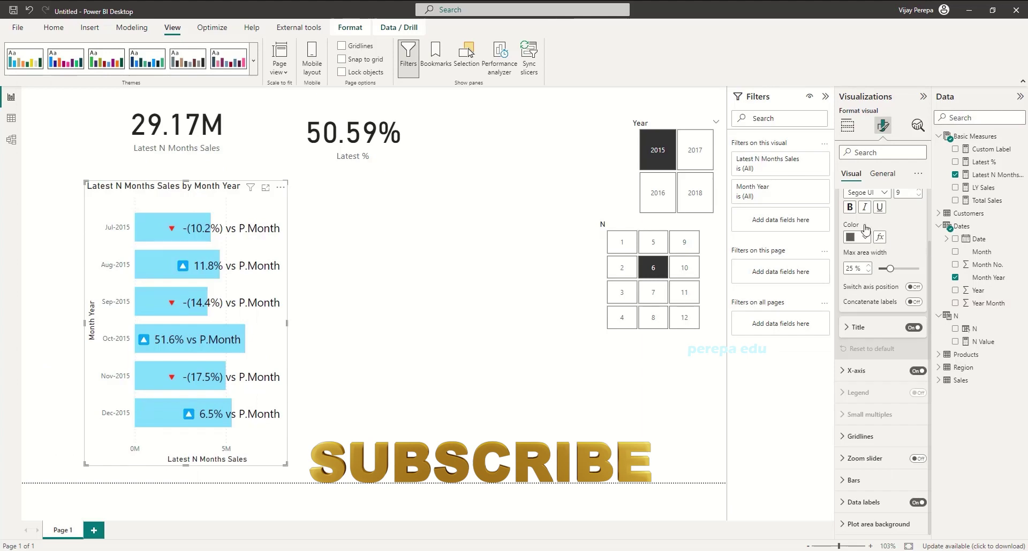
- Set the data label position to Inside base and widen the bar chart, nudging it up slightly
left_click(854, 226)
left_click(854, 226)
left_click(859, 360)
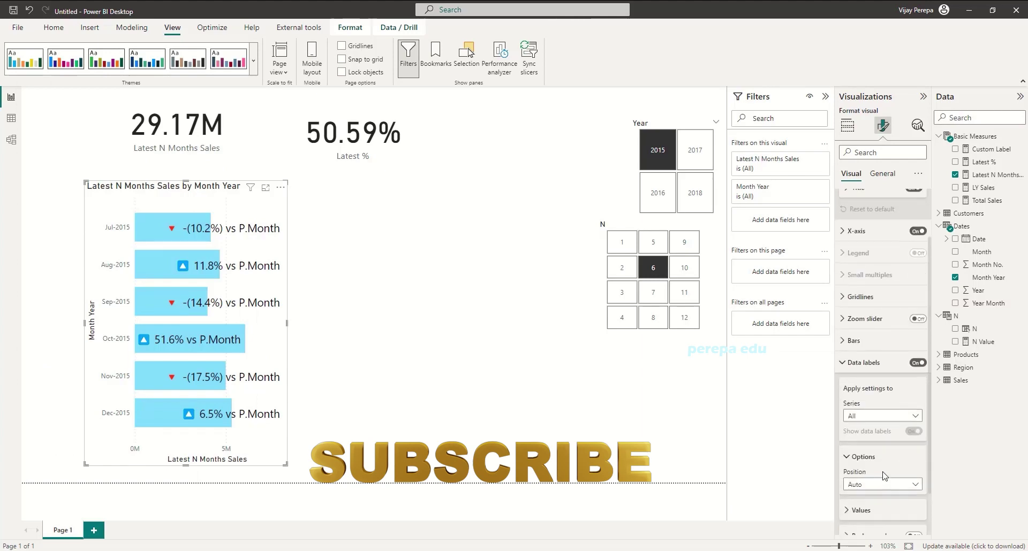
scroll(883, 375, "down", 2)
left_click(894, 447)
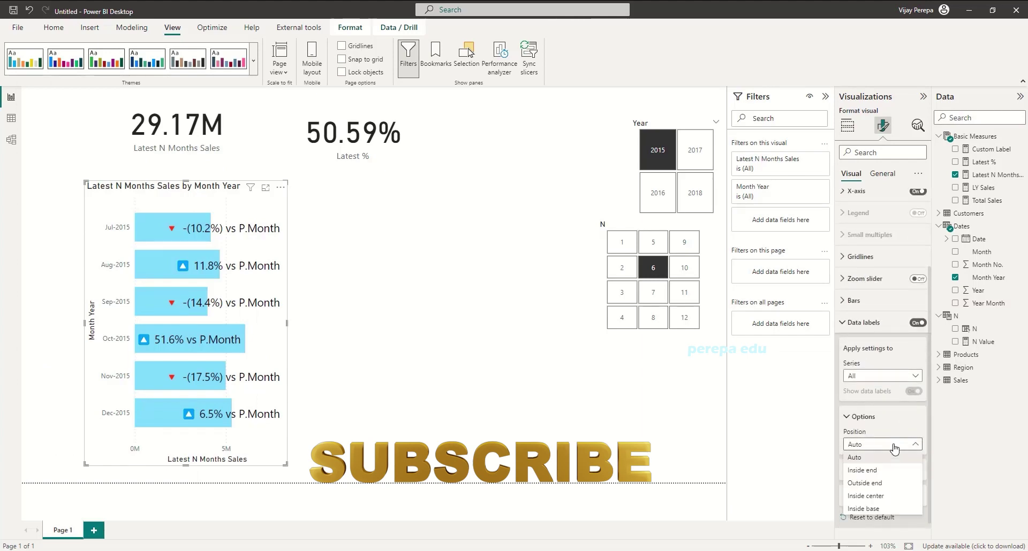
left_click(890, 509)
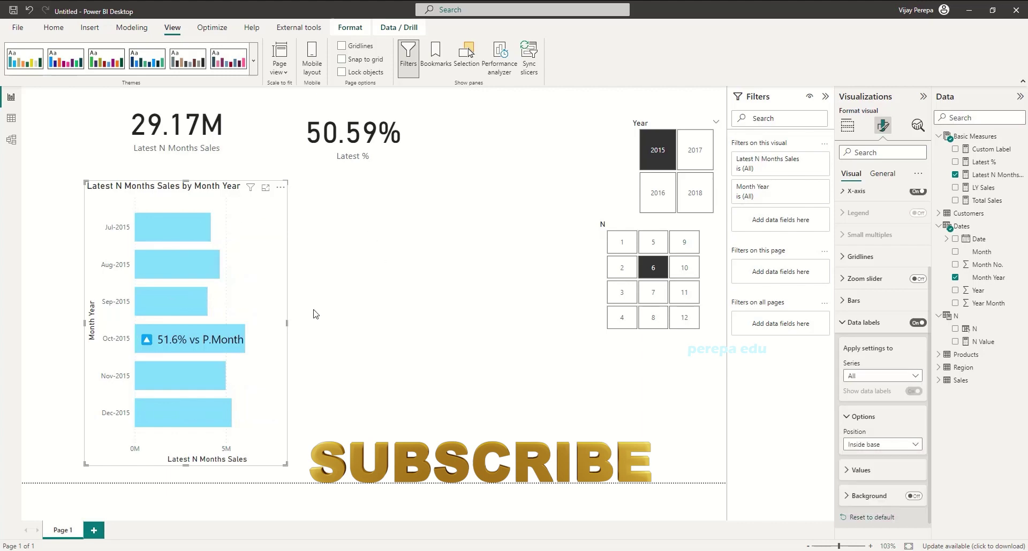
left_click_drag(287, 324, 328, 332)
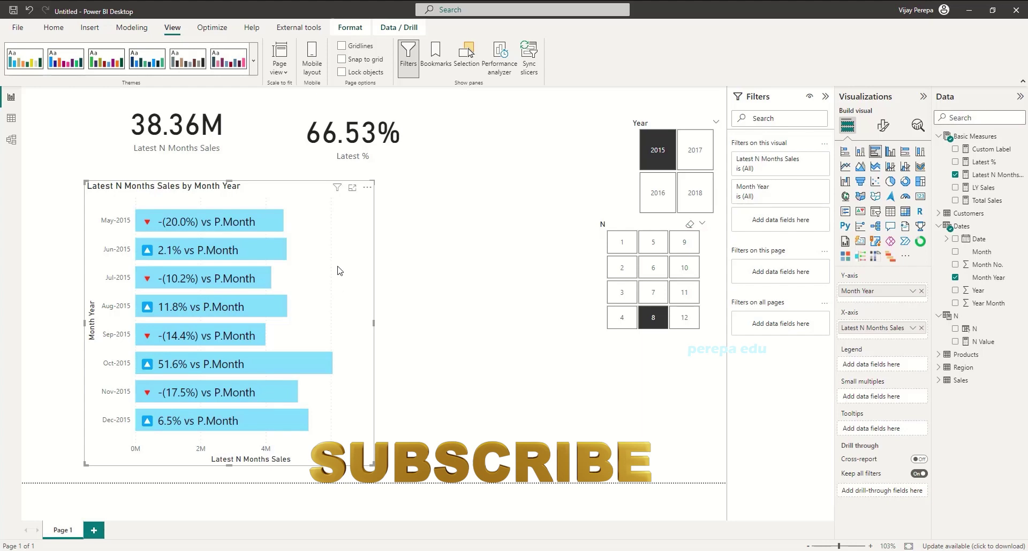
key("Up")
key("Up")
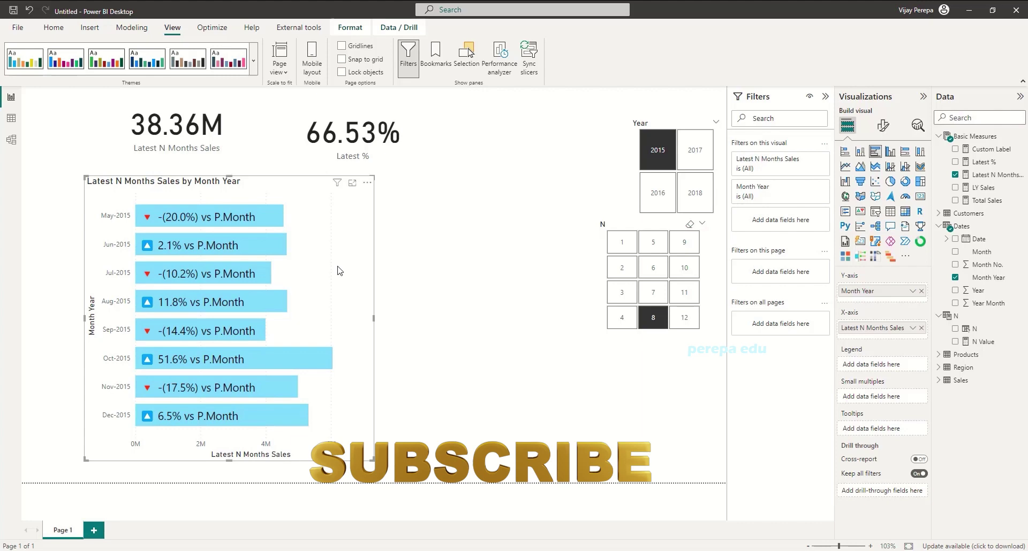